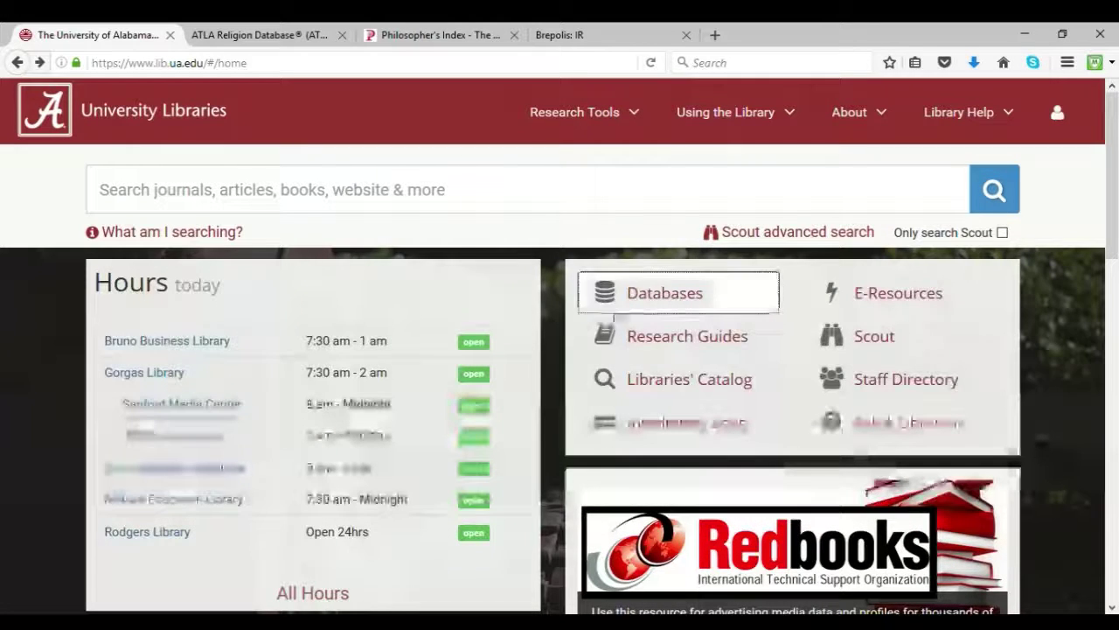
Open the library's A-Z database list and filter it to the subject Philosophy & Religious Studies.
left_click(657, 300)
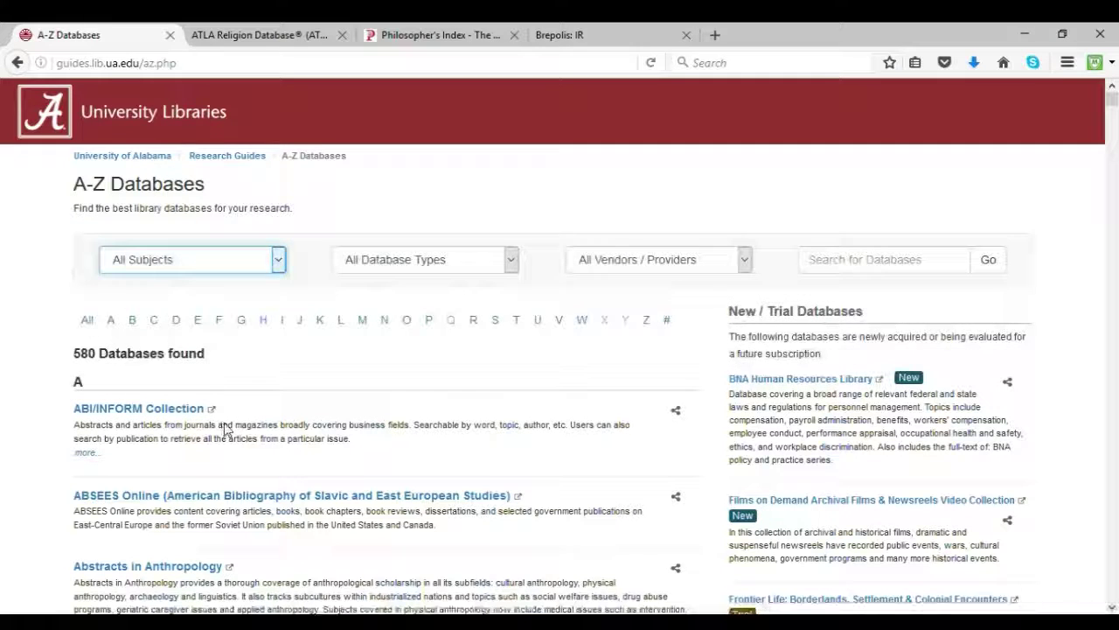
left_click(223, 423)
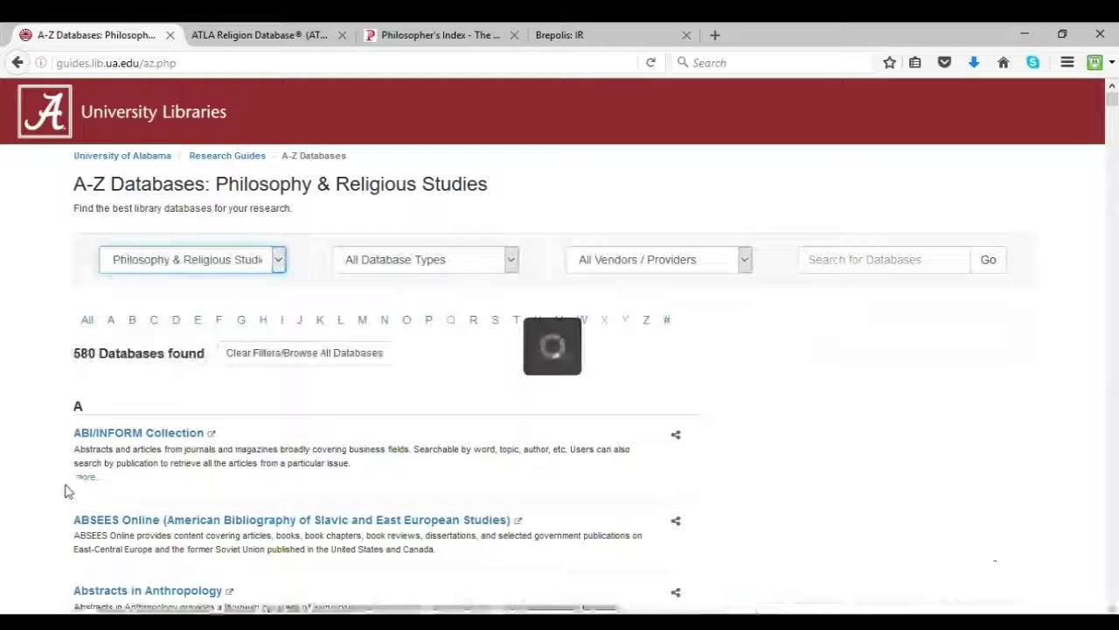
Look through the filtered philosophy and religion databases and open ATLA Religion Database with ATLASerials.
scroll(60, 490, "down", 4)
scroll(59, 492, "down", 3)
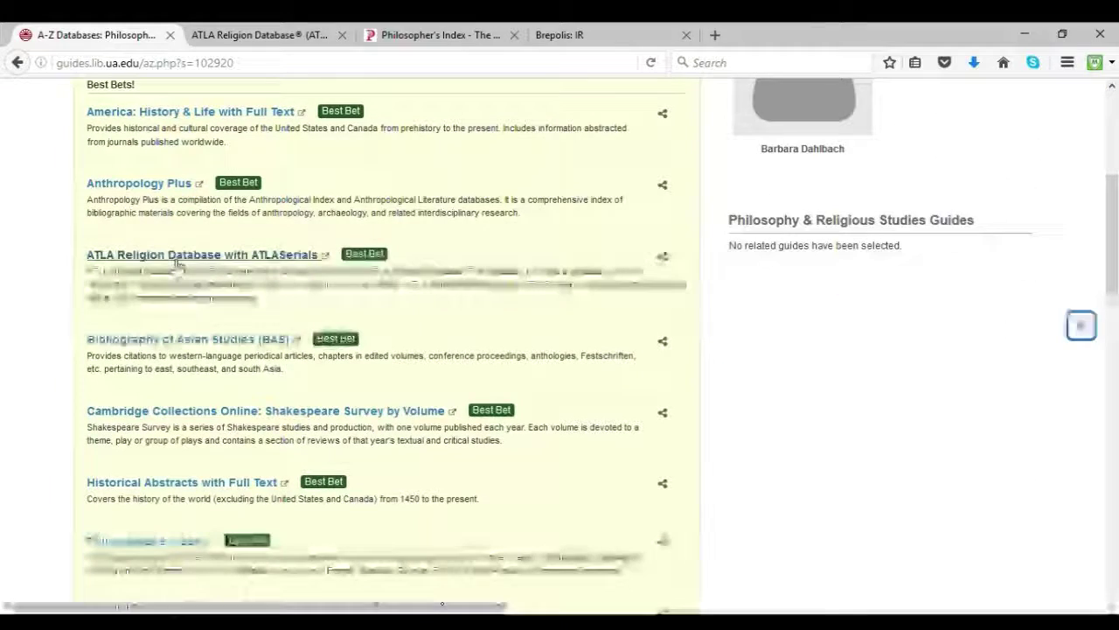
scroll(112, 419, "down", 3)
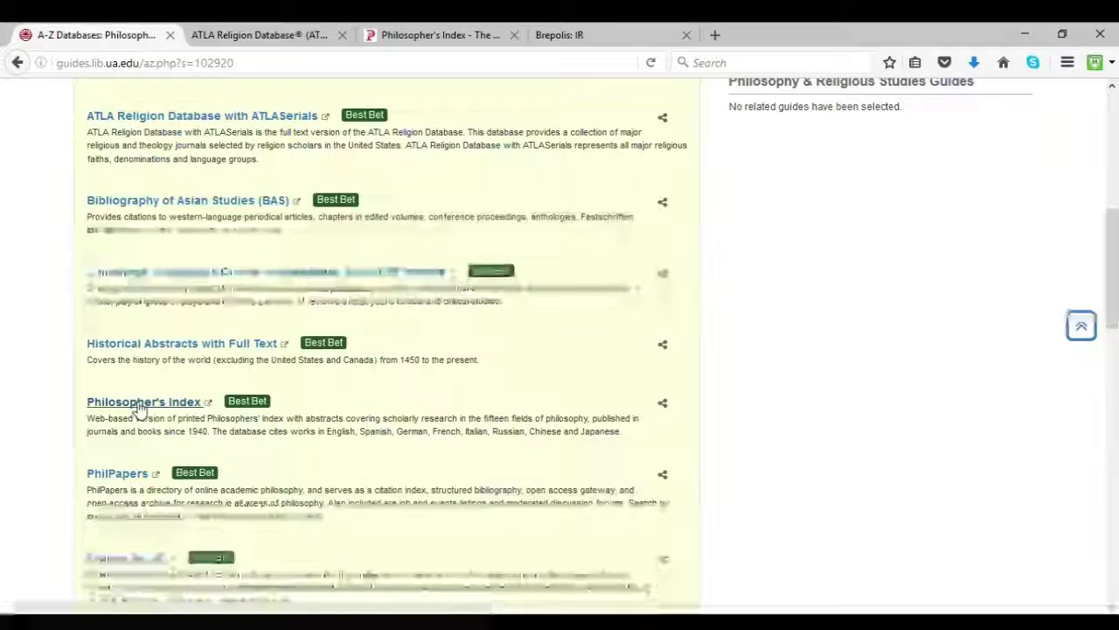
scroll(138, 407, "down", 15)
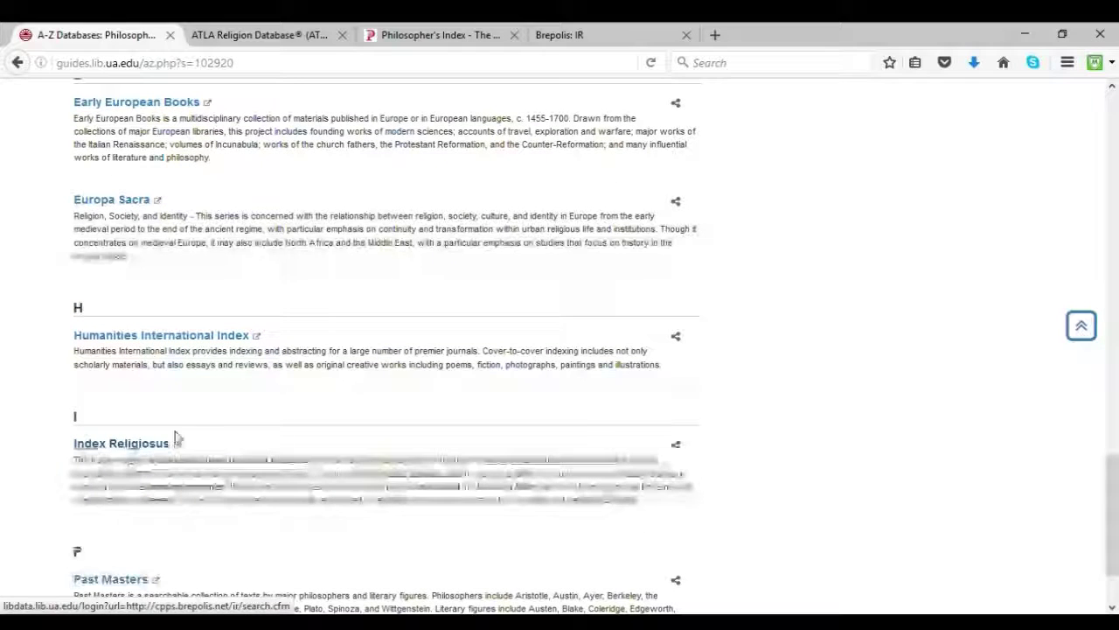
scroll(219, 449, "up", 20)
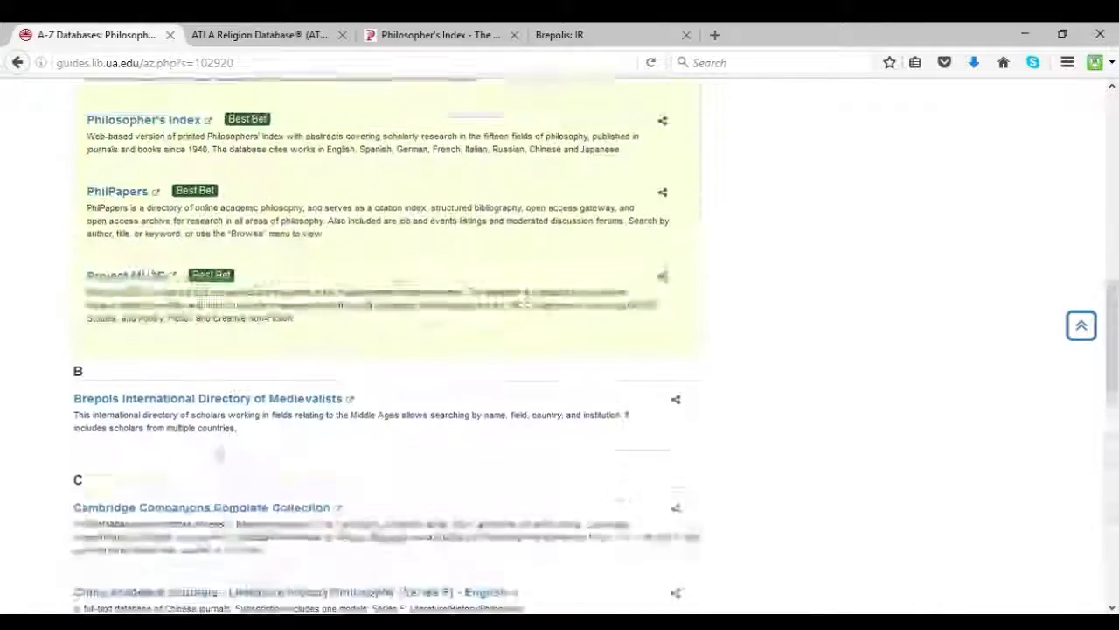
scroll(226, 452, "up", 6)
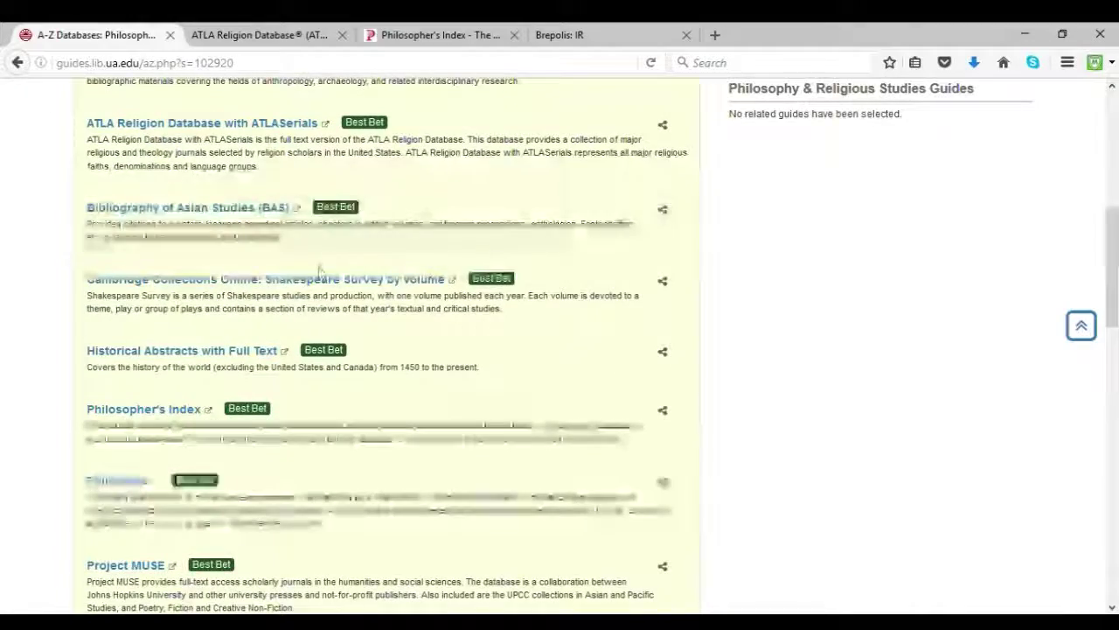
scroll(295, 221, "down", 2)
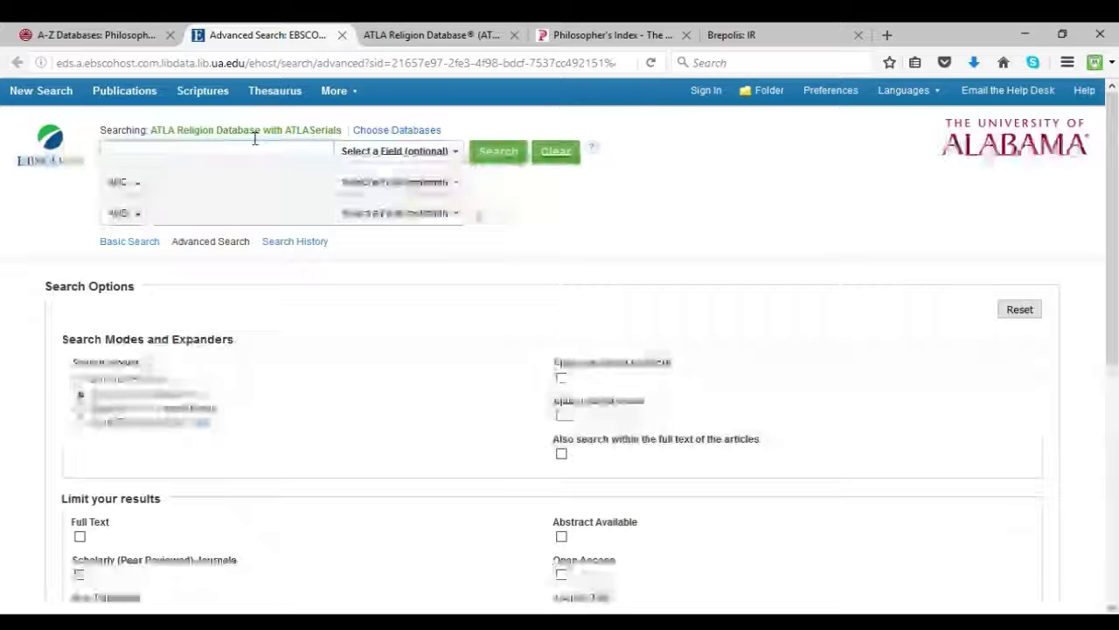
Examine the selectable databases, the searchable fields and the result limiters offered for the advanced search.
left_click(384, 131)
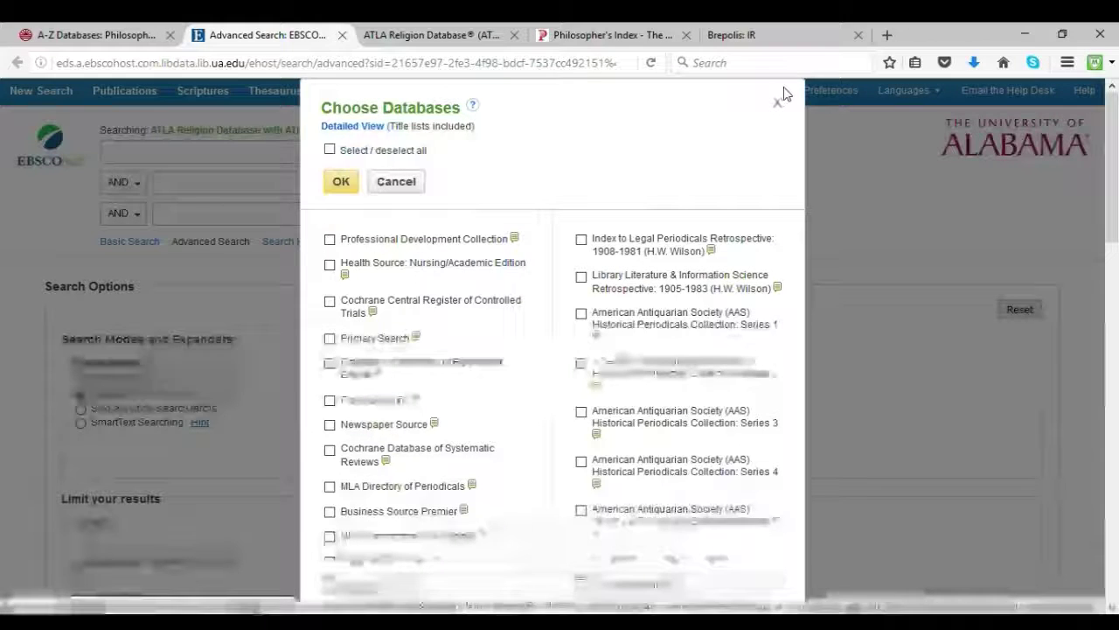
left_click(778, 103)
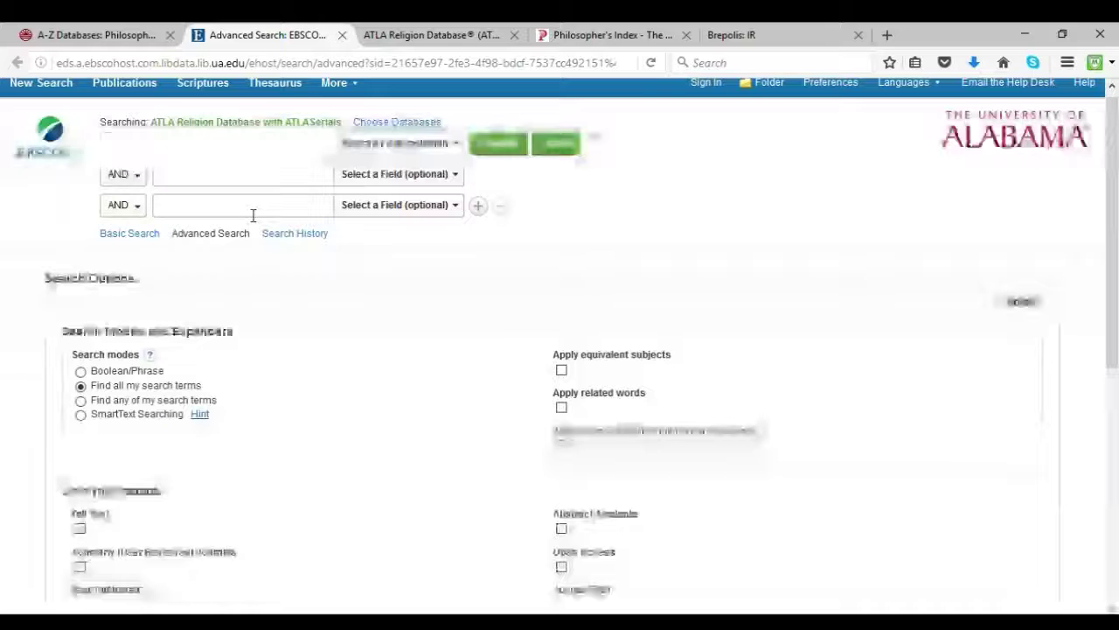
left_click(395, 150)
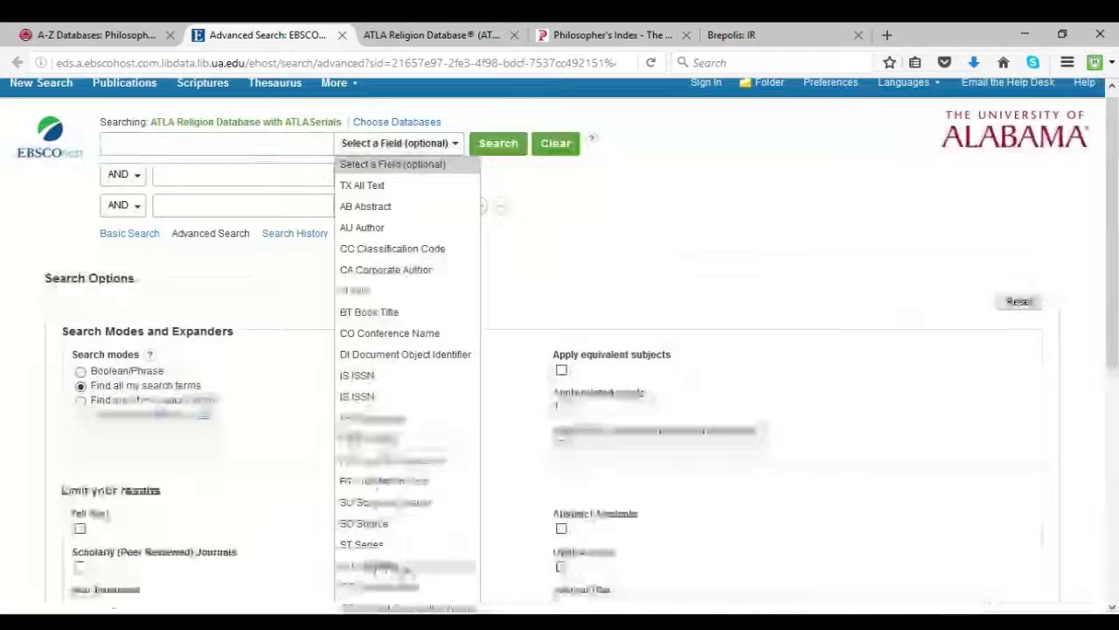
left_click(246, 398)
scroll(247, 396, "down", 2)
scroll(248, 396, "down", 2)
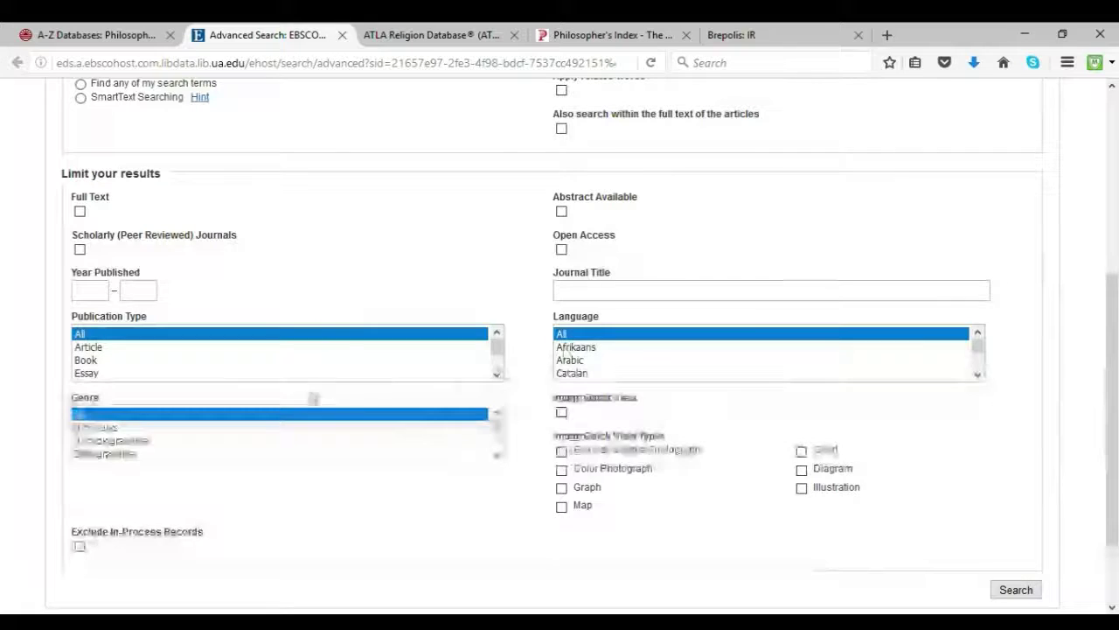
scroll(381, 275, "up", 1)
scroll(381, 274, "up", 4)
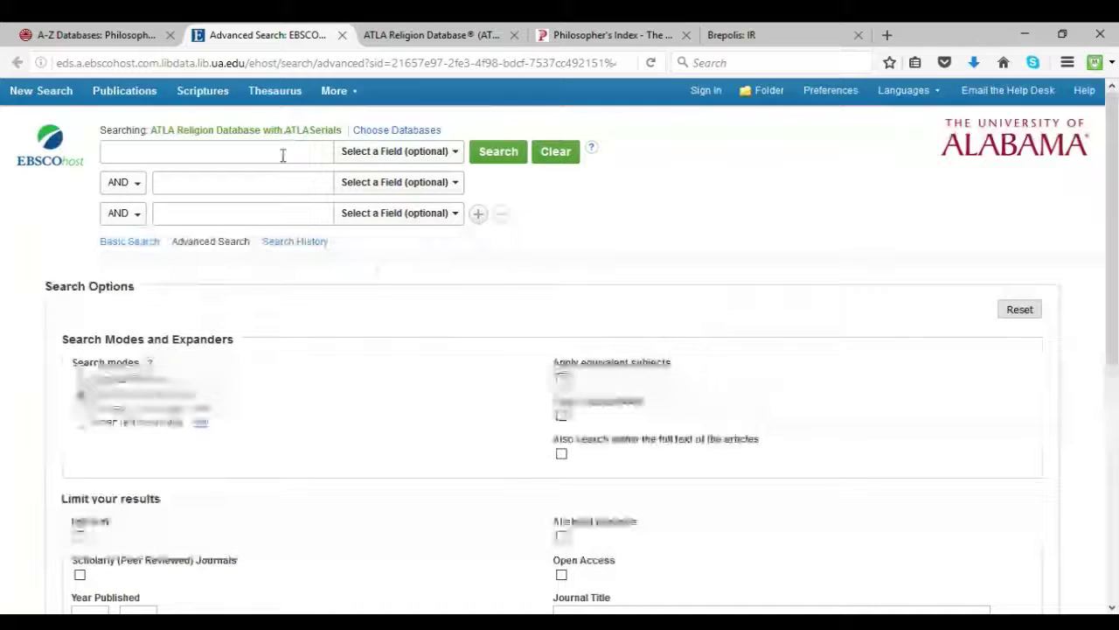
Search ATLA Religion Database for "ancient greece" in the SU Subjects field.
left_click(283, 154)
type("ancient ")
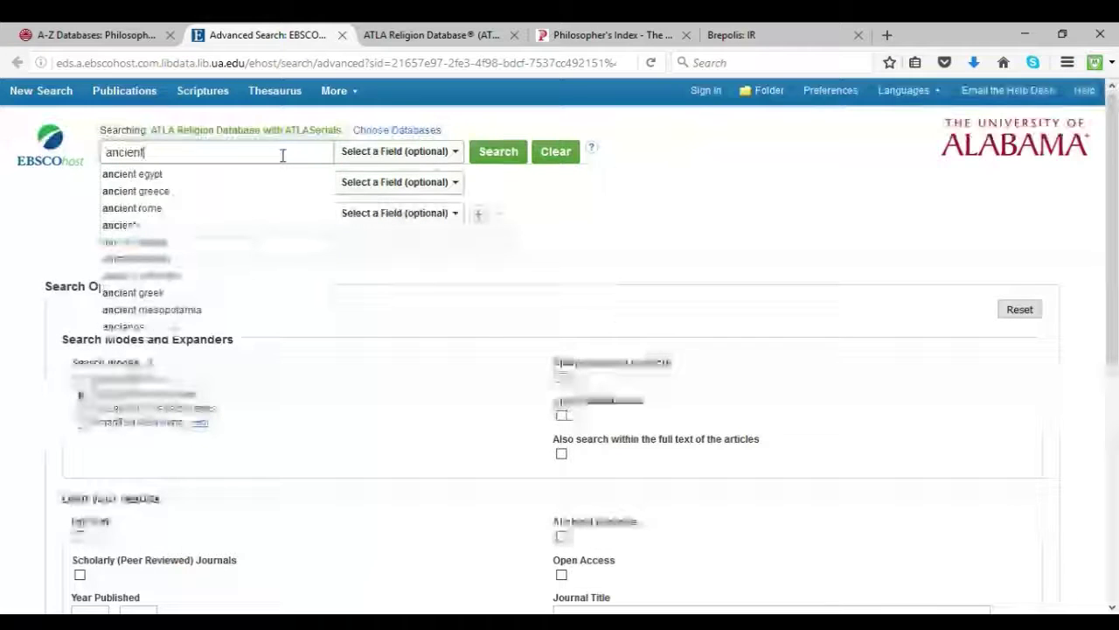
type("greece")
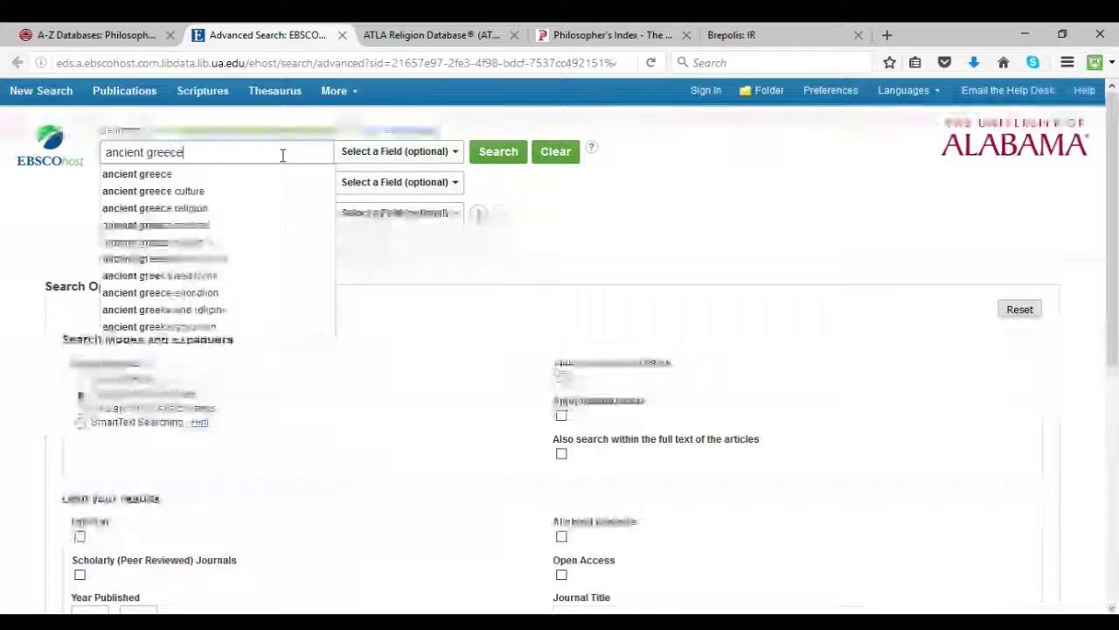
left_click(388, 156)
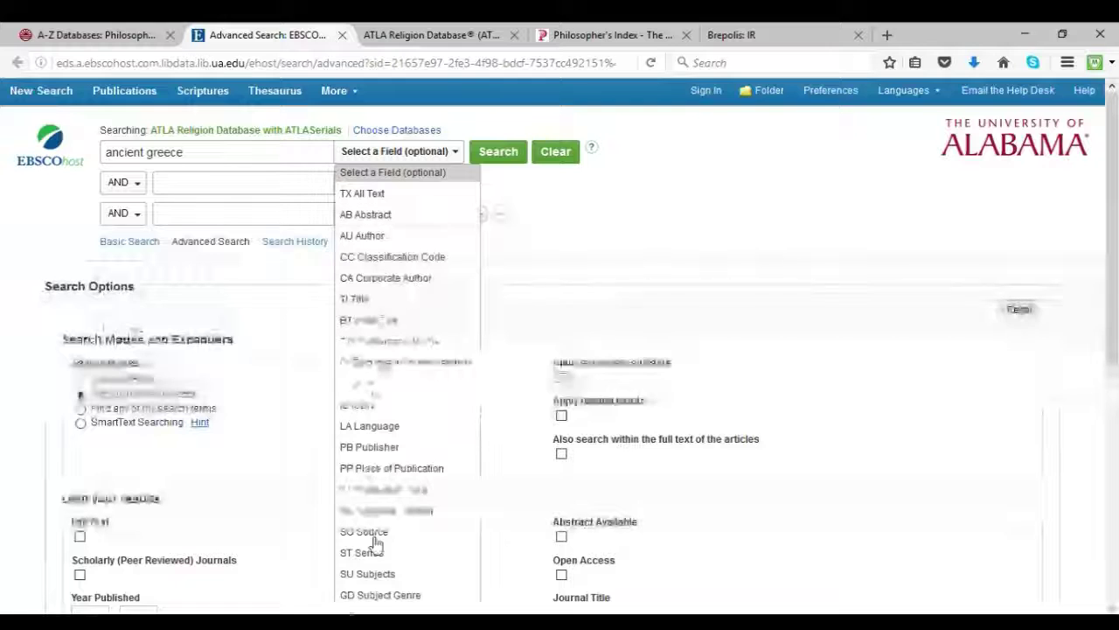
left_click(374, 572)
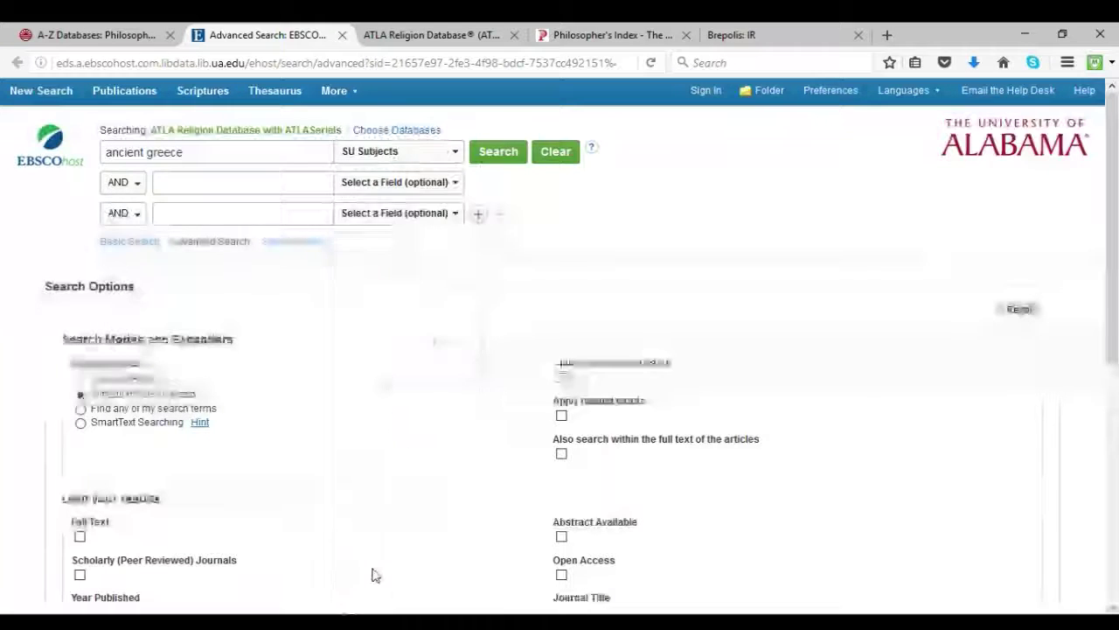
left_click(516, 150)
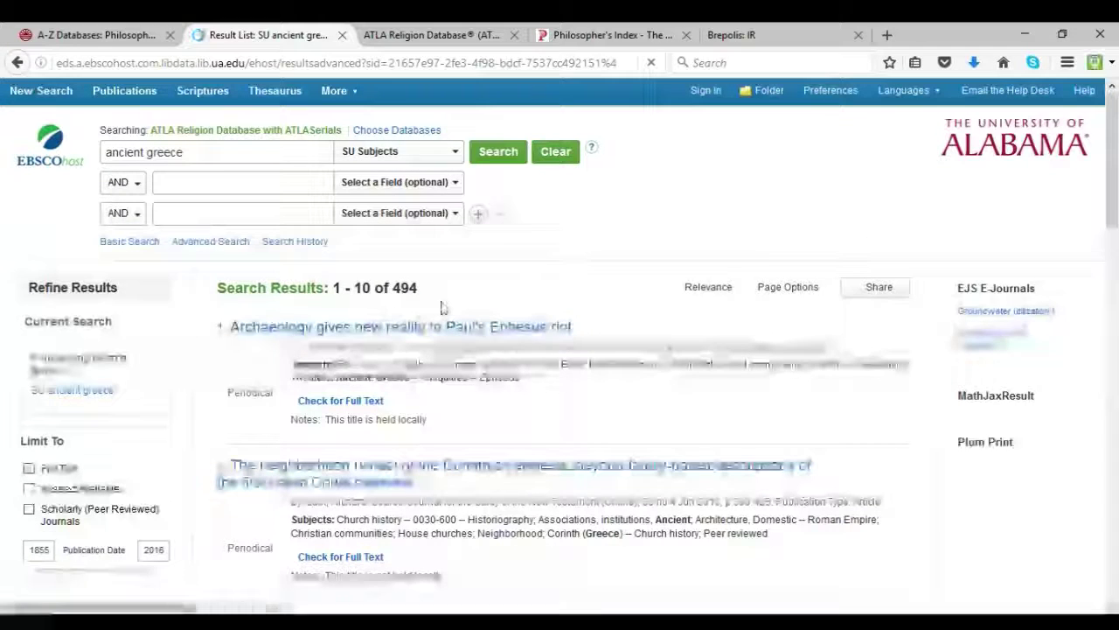
Remove the SU Subjects field restriction and rerun the "ancient greece" search.
left_click(425, 157)
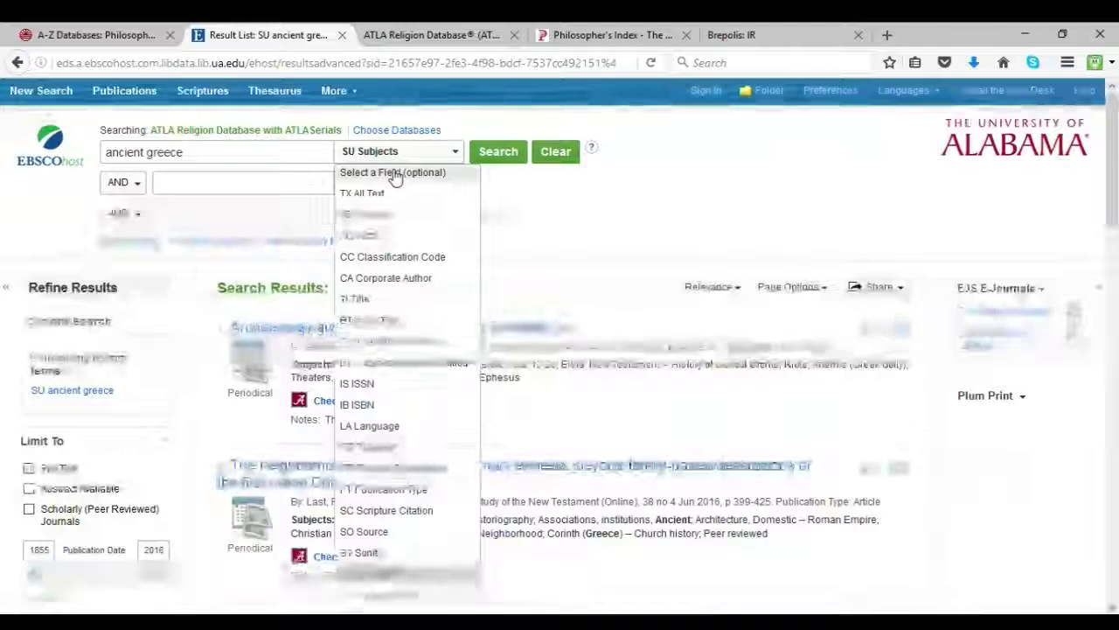
left_click(395, 174)
left_click(488, 157)
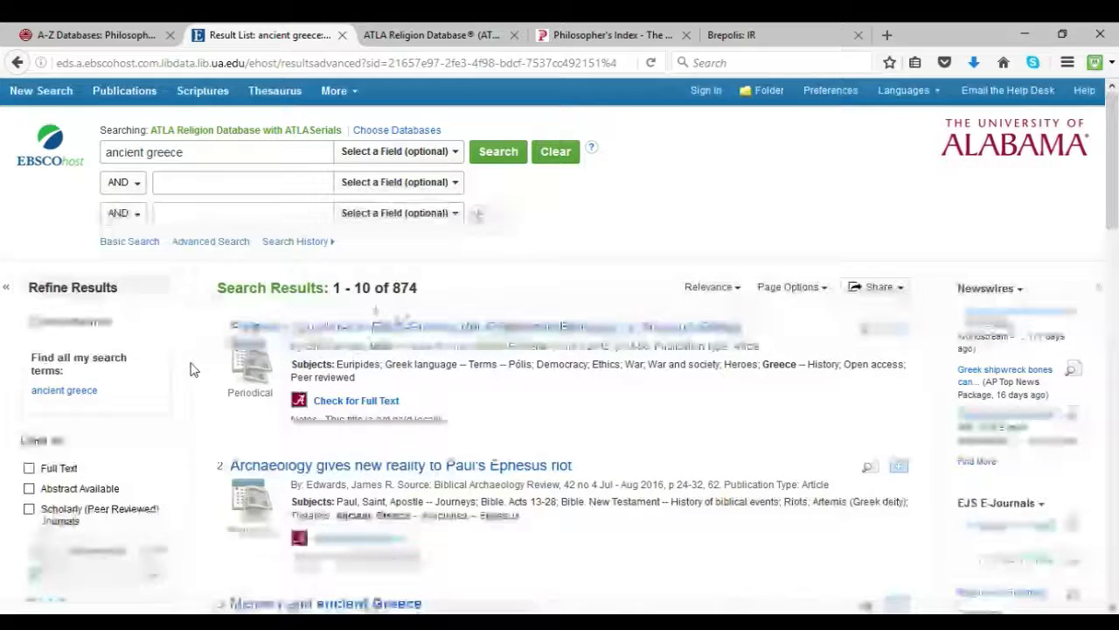
Examine the limiters, publication date range and source types available for refining the "ancient greece" results.
scroll(262, 393, "down", 2)
scroll(98, 363, "down", 2)
scroll(99, 368, "down", 2)
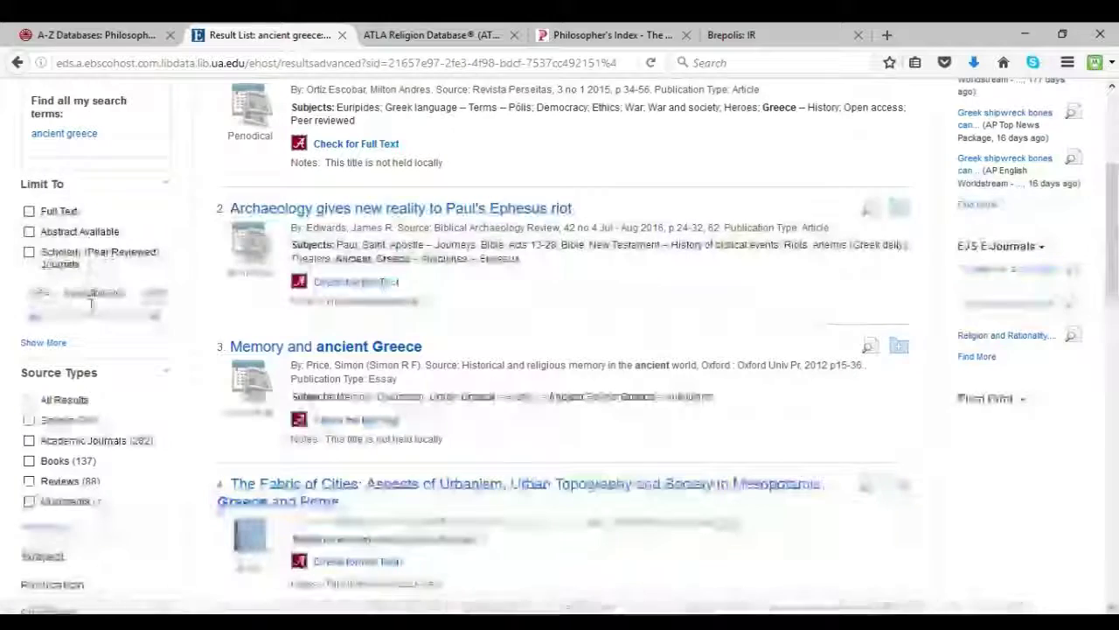
scroll(96, 363, "down", 3)
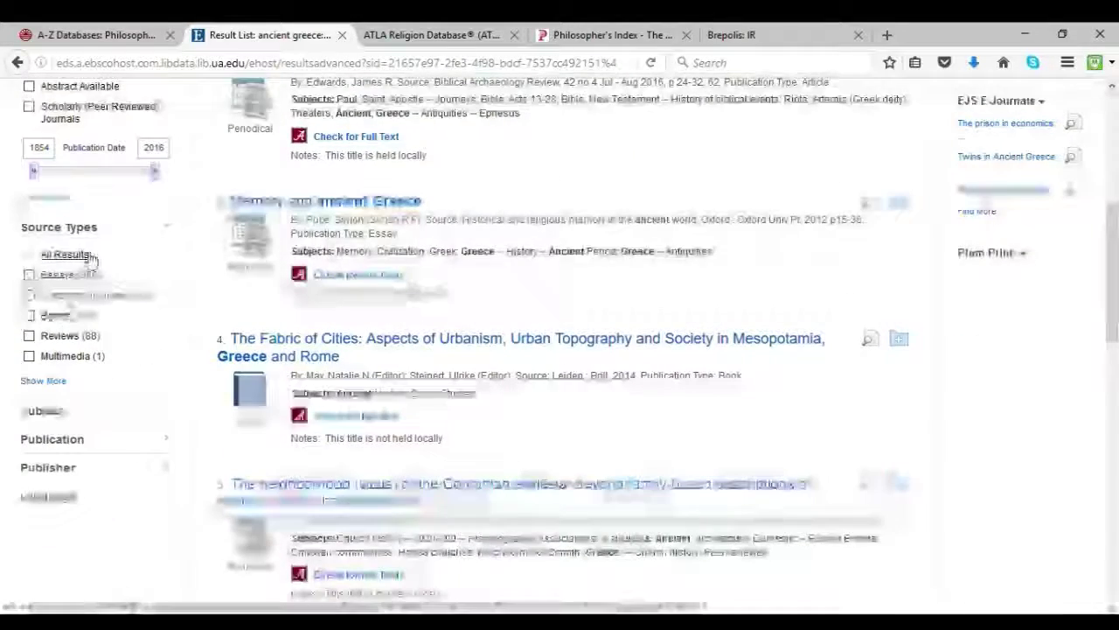
scroll(91, 259, "up", 3)
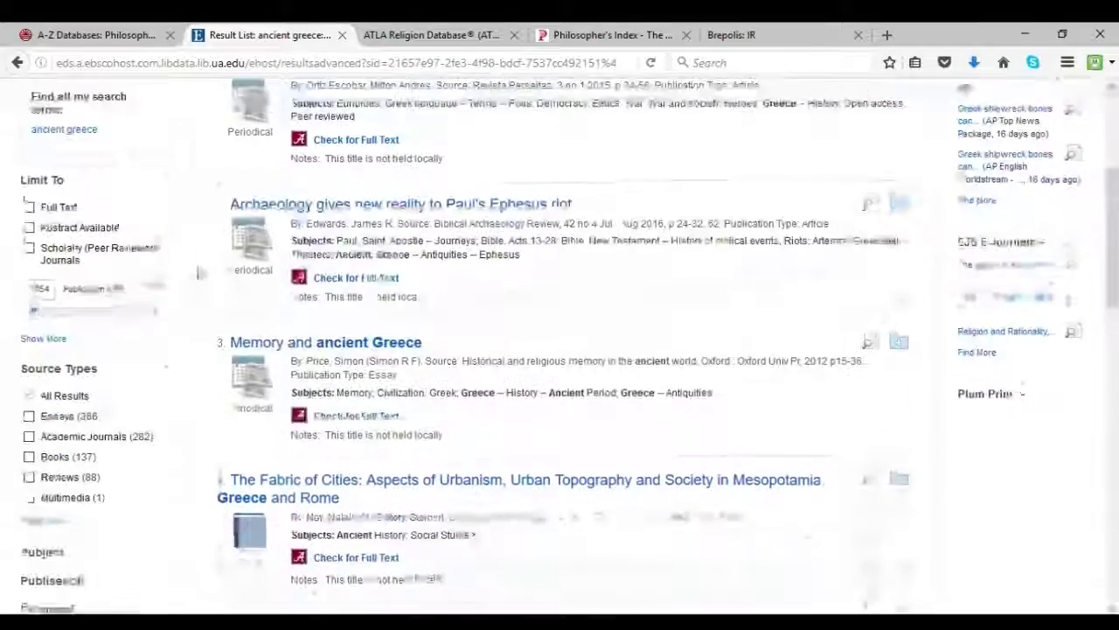
scroll(310, 362, "up", 3)
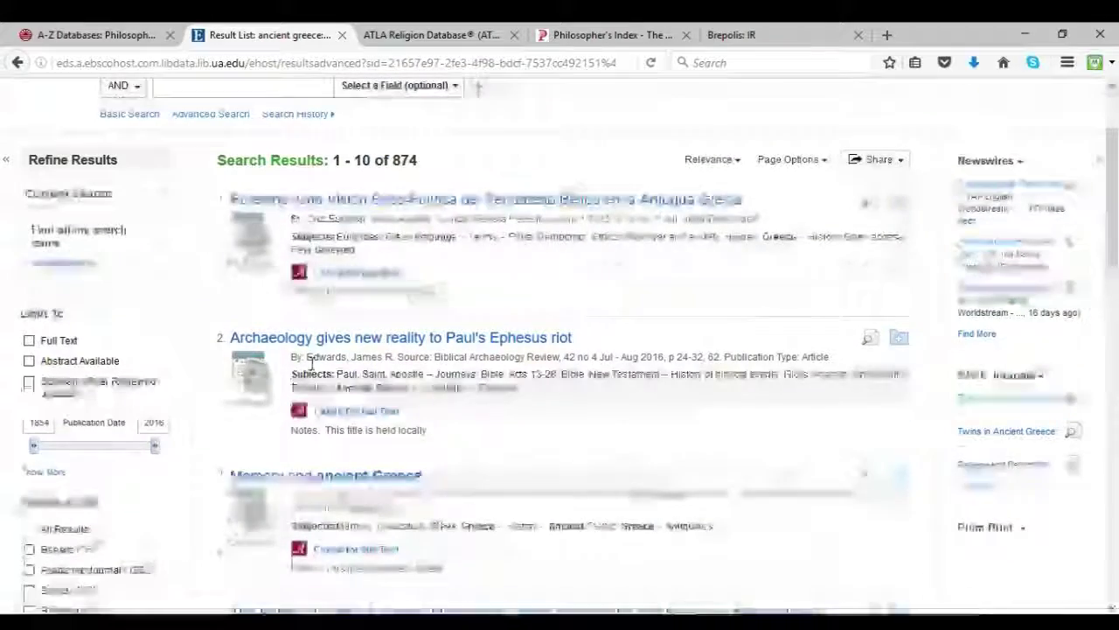
Open the "Memory and ancient Greece" record and examine its bibliographic details, full-text link and Cite tool.
scroll(310, 363, "down", 2)
left_click(306, 399)
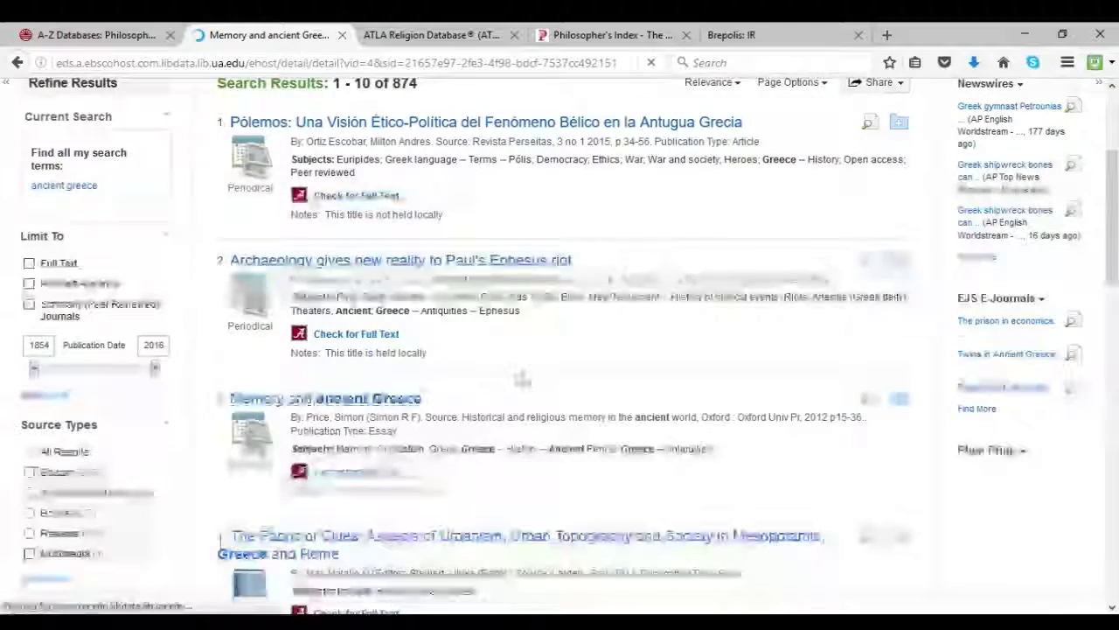
scroll(452, 318, "down", 4)
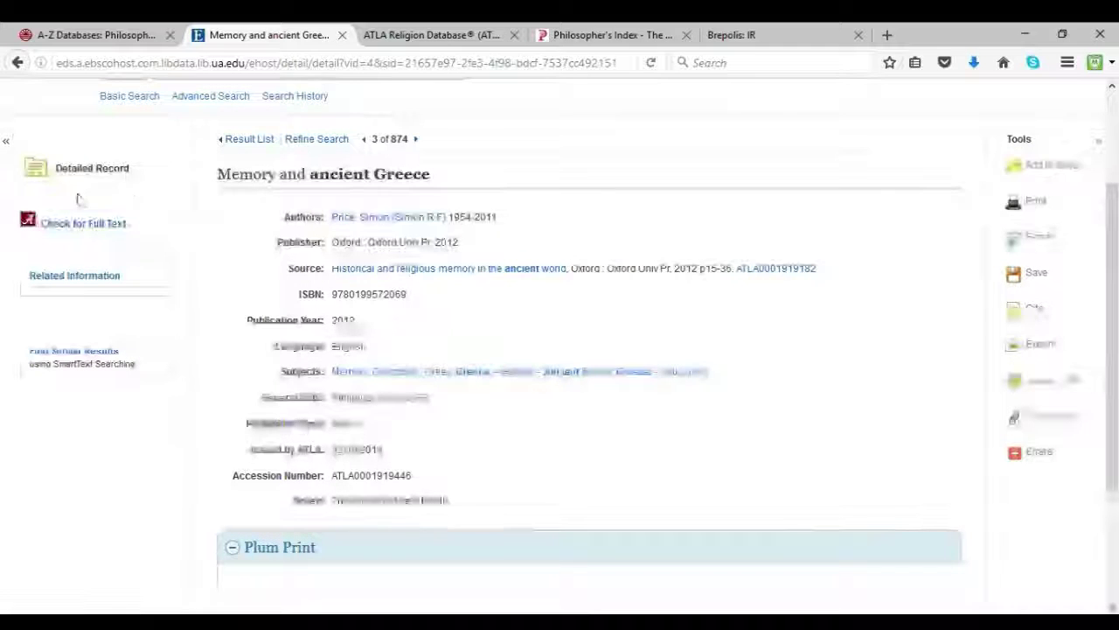
scroll(74, 200, "up", 1)
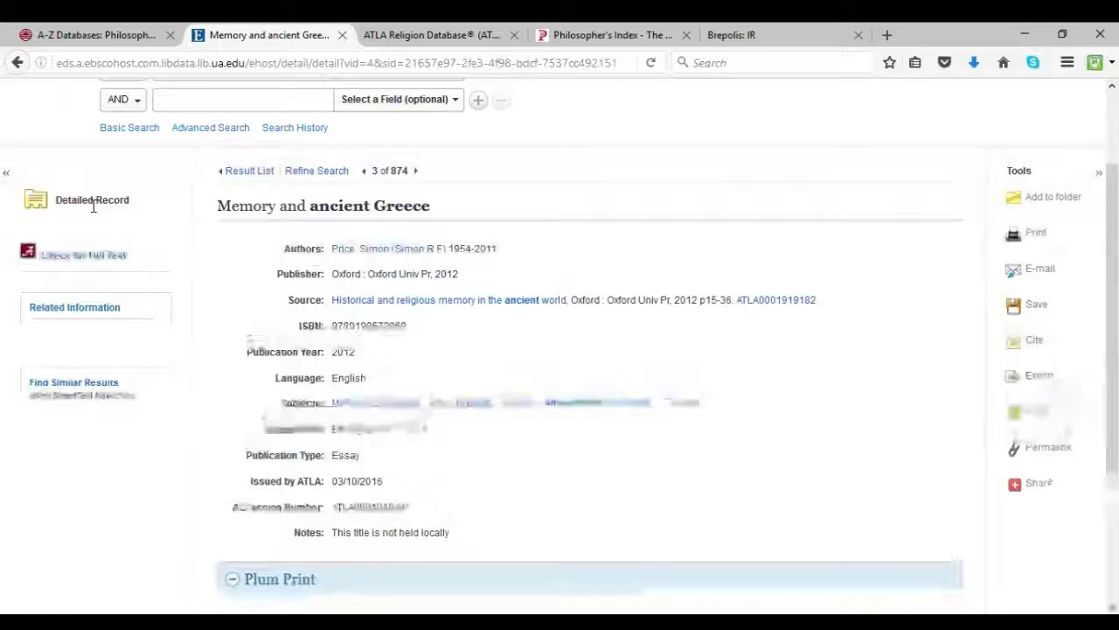
scroll(87, 188, "up", 3)
scroll(87, 188, "down", 3)
scroll(88, 188, "down", 1)
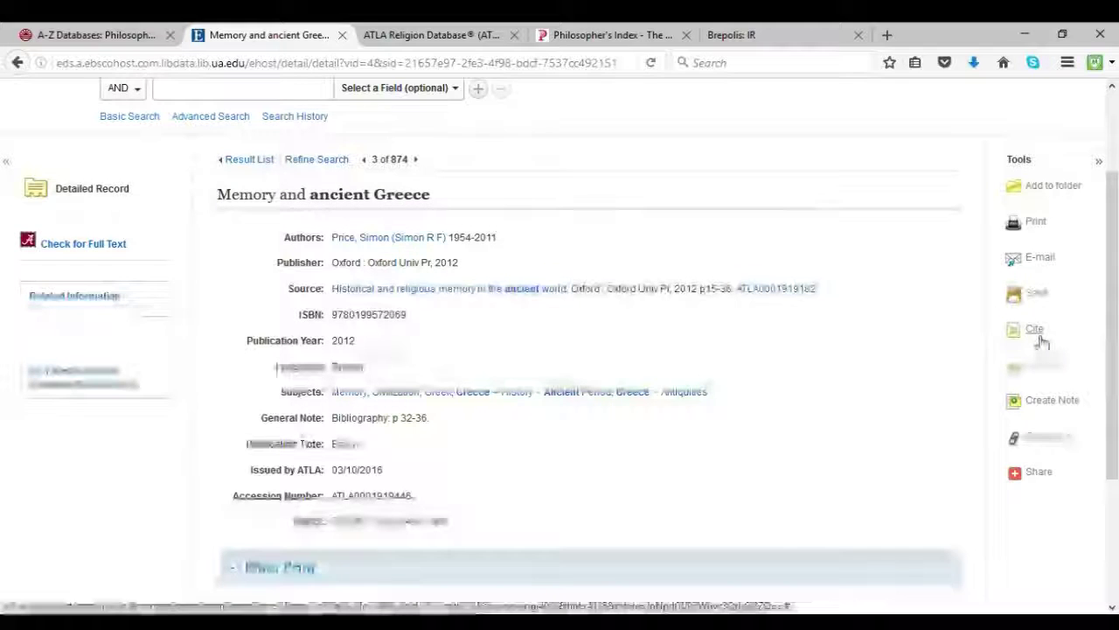
left_click(1050, 341)
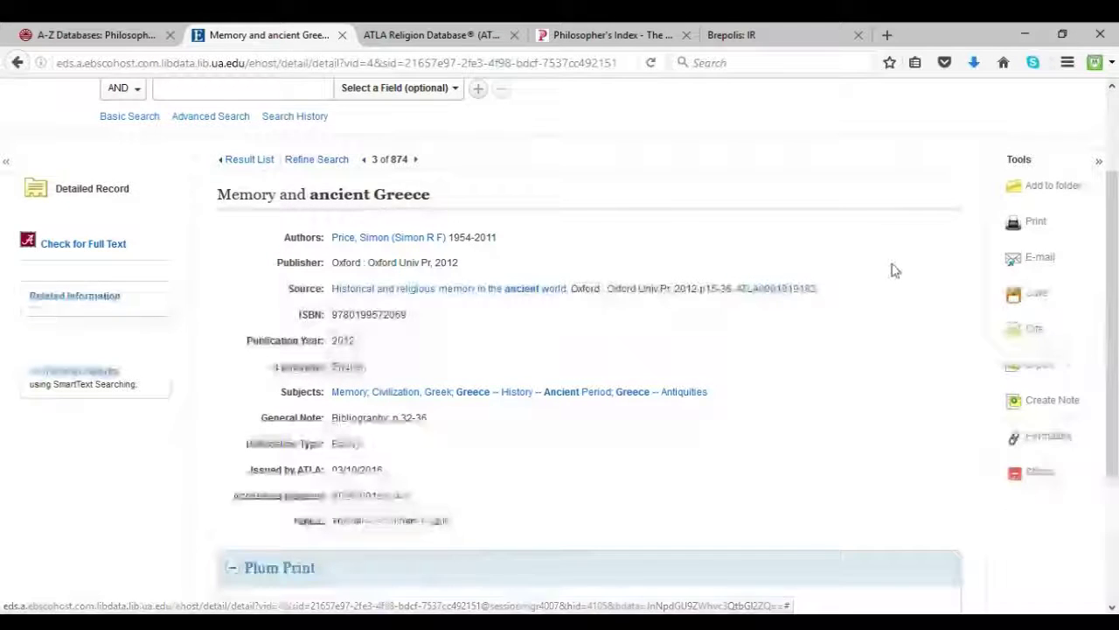
scroll(595, 225, "up", 3)
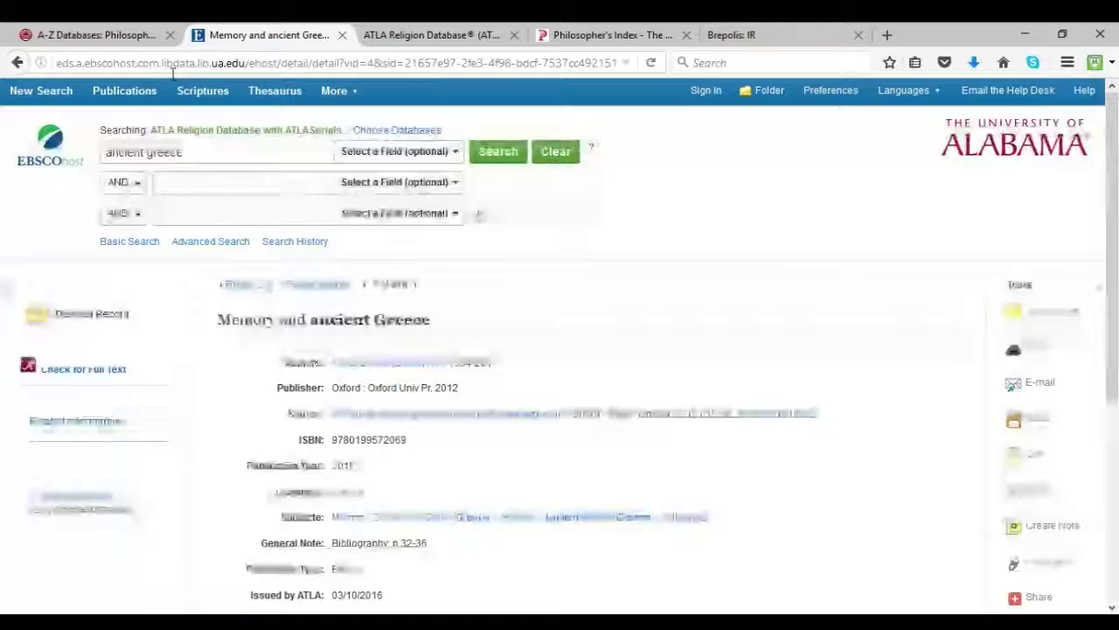
Switch to the ATLA Religion Database product page and read its description, database details and coverage areas.
left_click(428, 35)
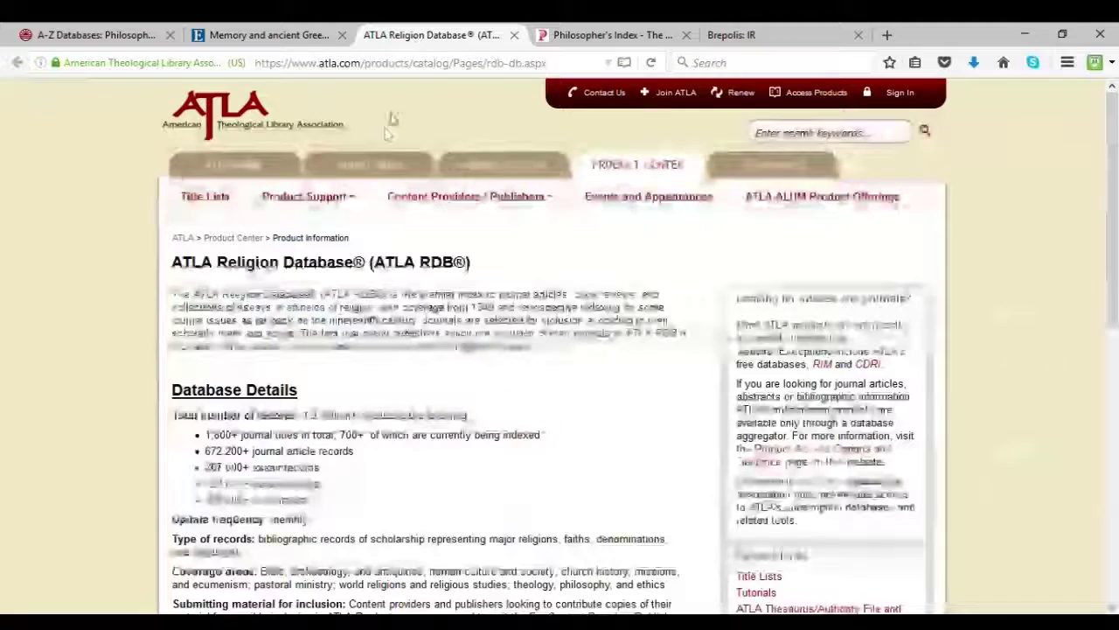
scroll(81, 280, "down", 1)
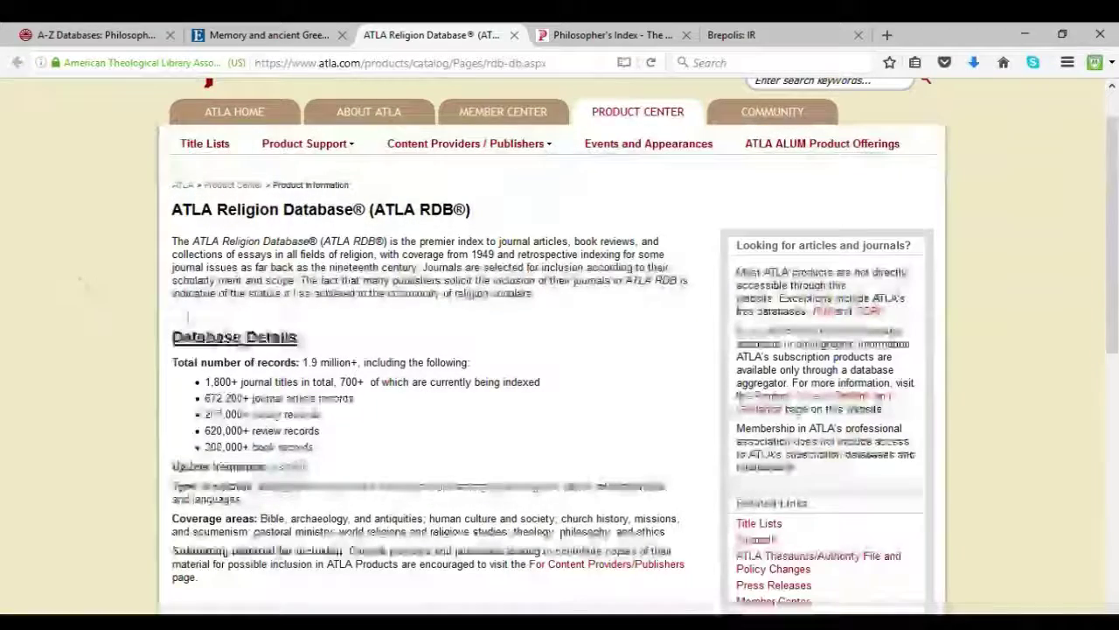
scroll(466, 331, "down", 1)
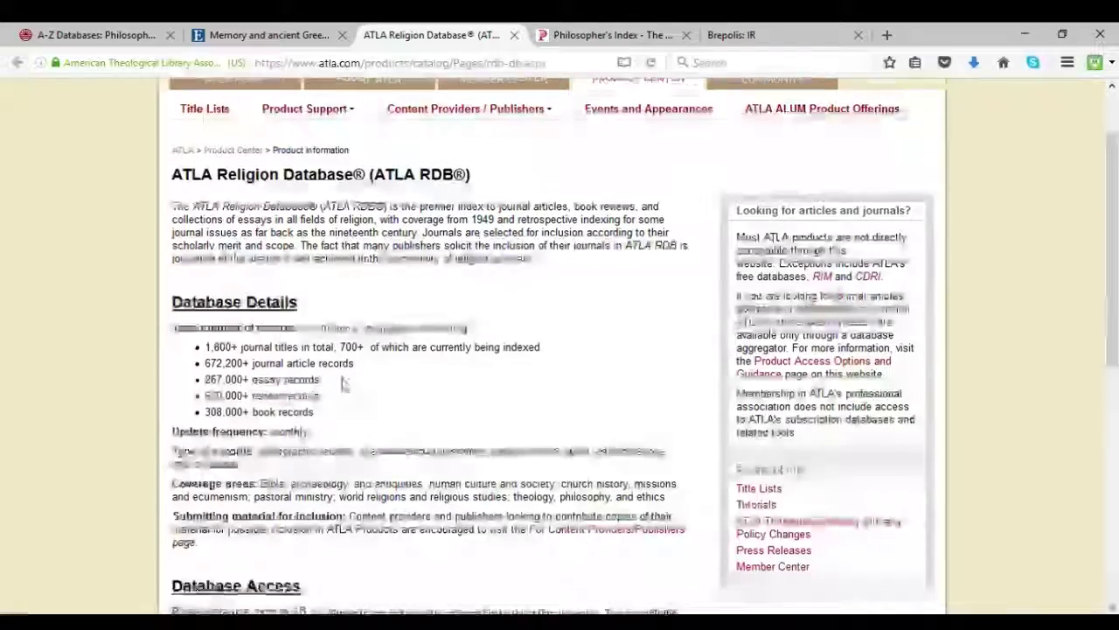
scroll(337, 372, "down", 1)
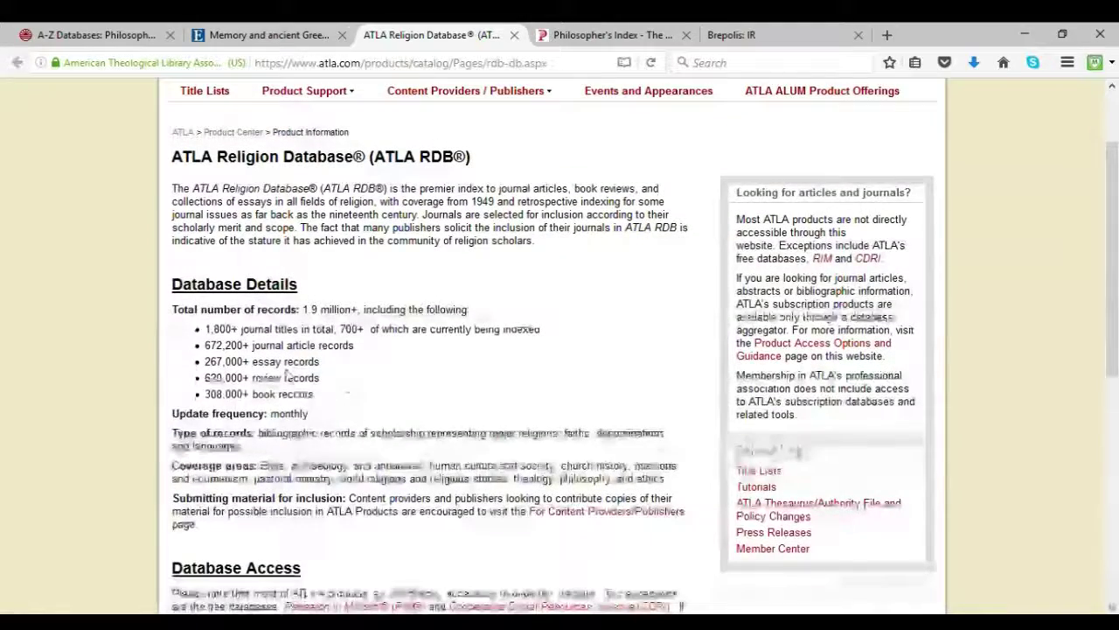
scroll(326, 412, "down", 4)
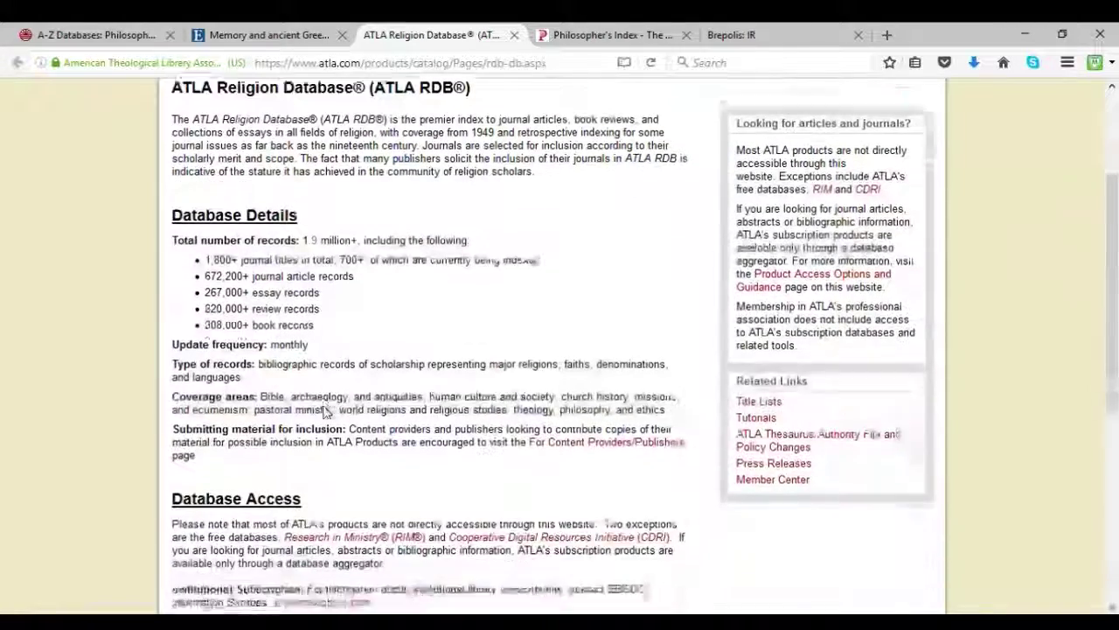
Read the content submission, database access and title list sections of the ATLA Religion Database product page.
scroll(300, 376, "down", 1)
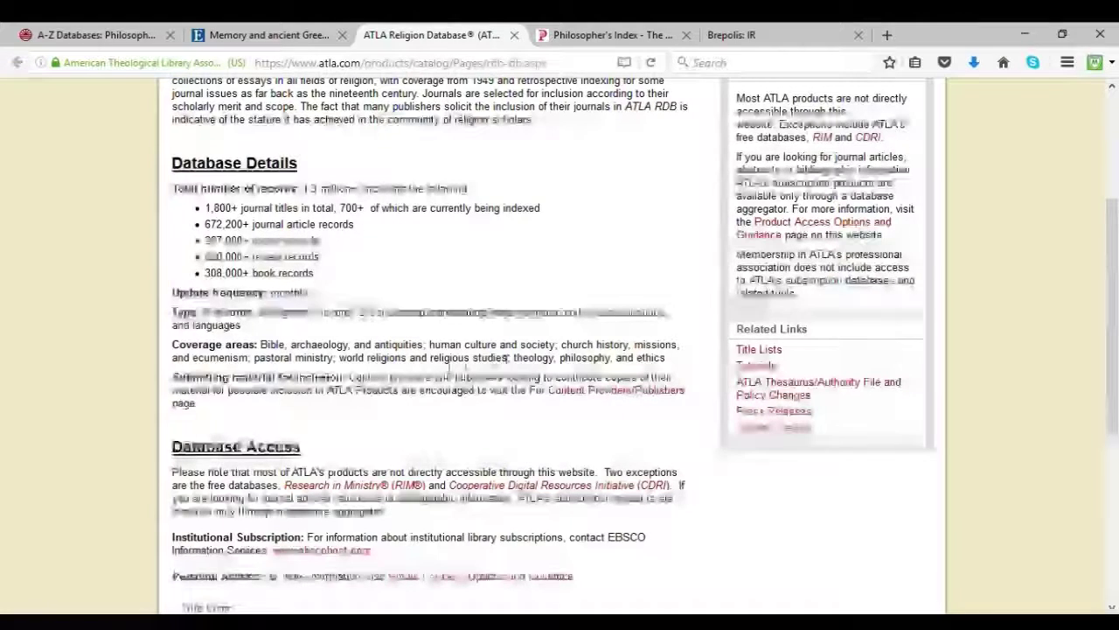
scroll(407, 361, "down", 1)
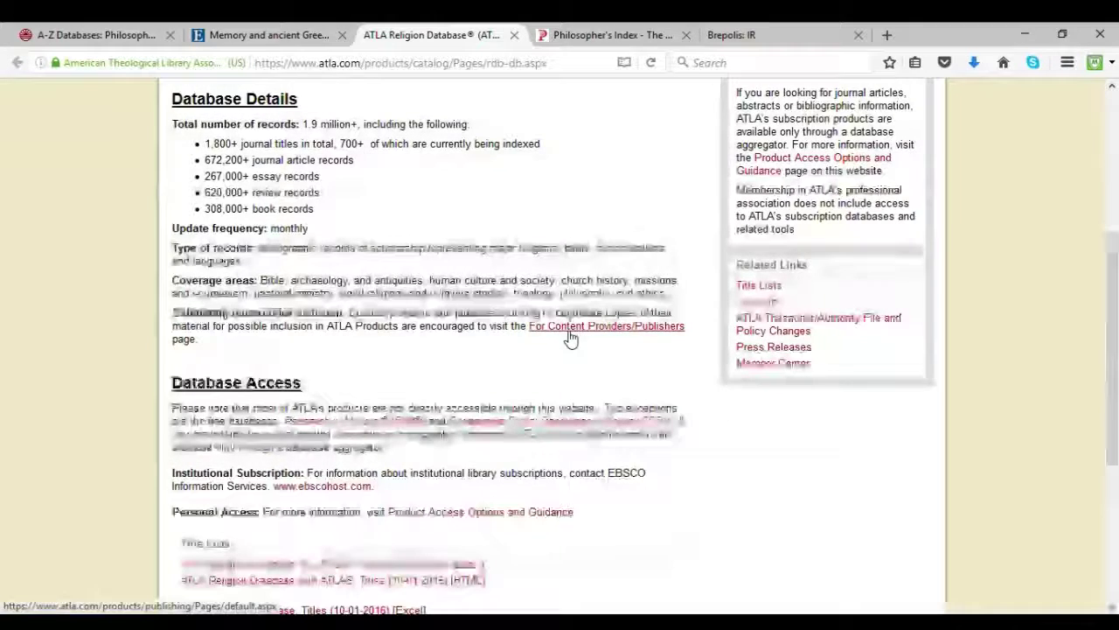
scroll(487, 370, "down", 1)
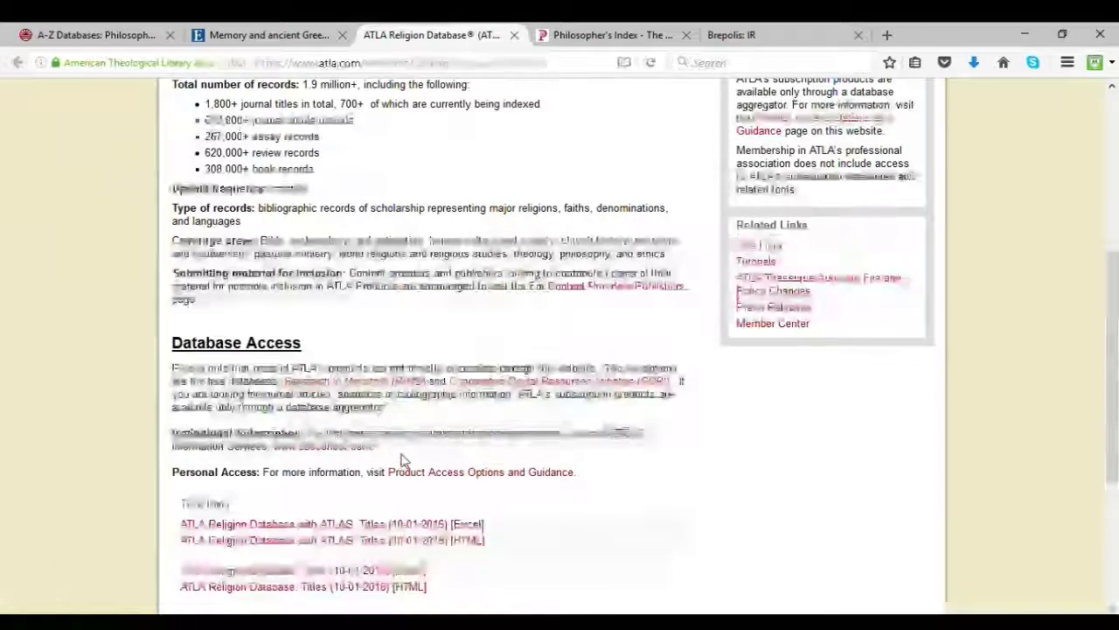
scroll(402, 459, "up", 5)
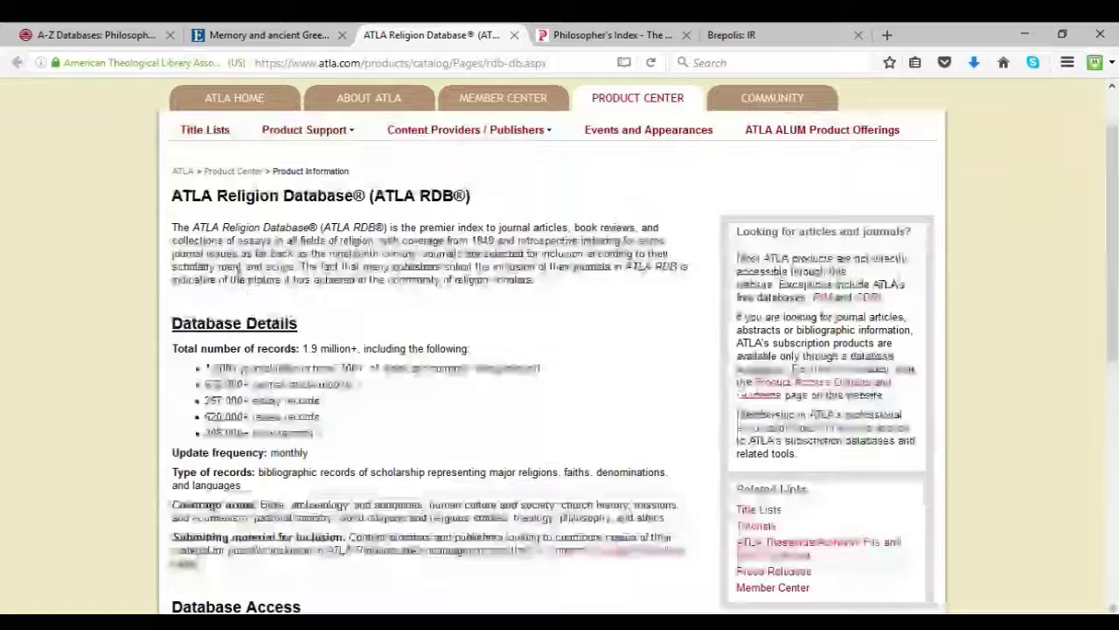
Return to the A-Z databases list, open Philosopher's Index and review its advanced search options.
left_click(99, 40)
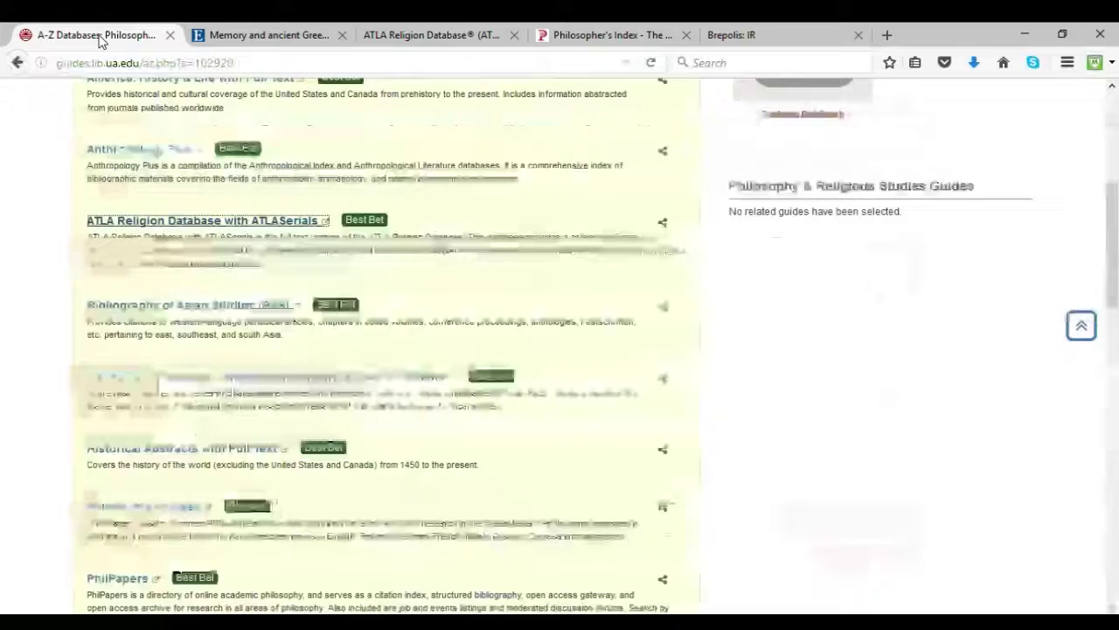
scroll(44, 275, "down", 3)
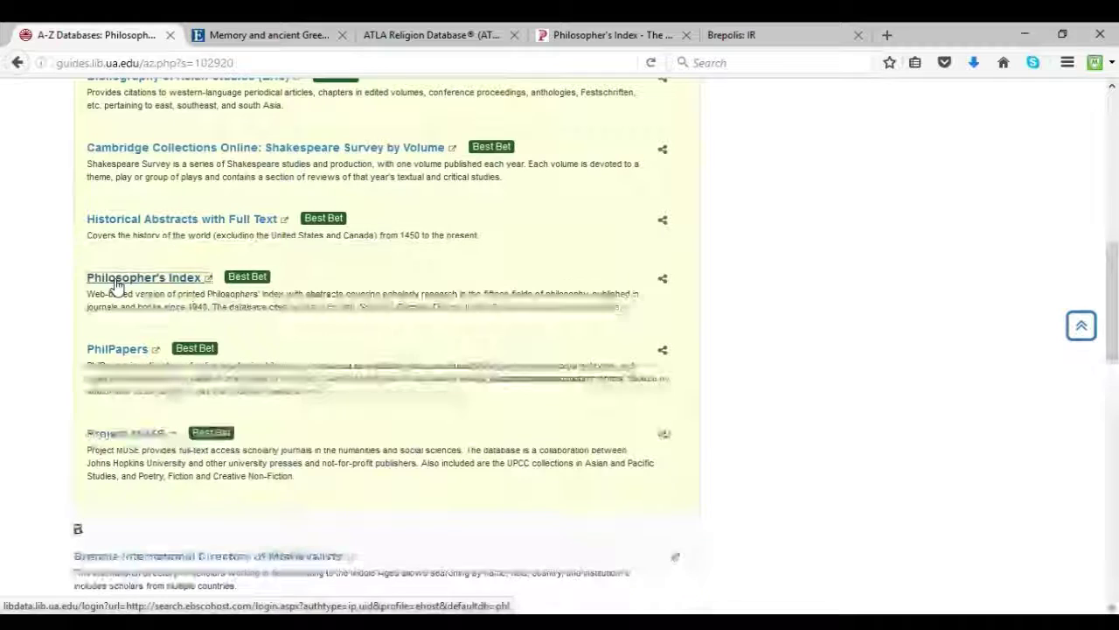
left_click(117, 281)
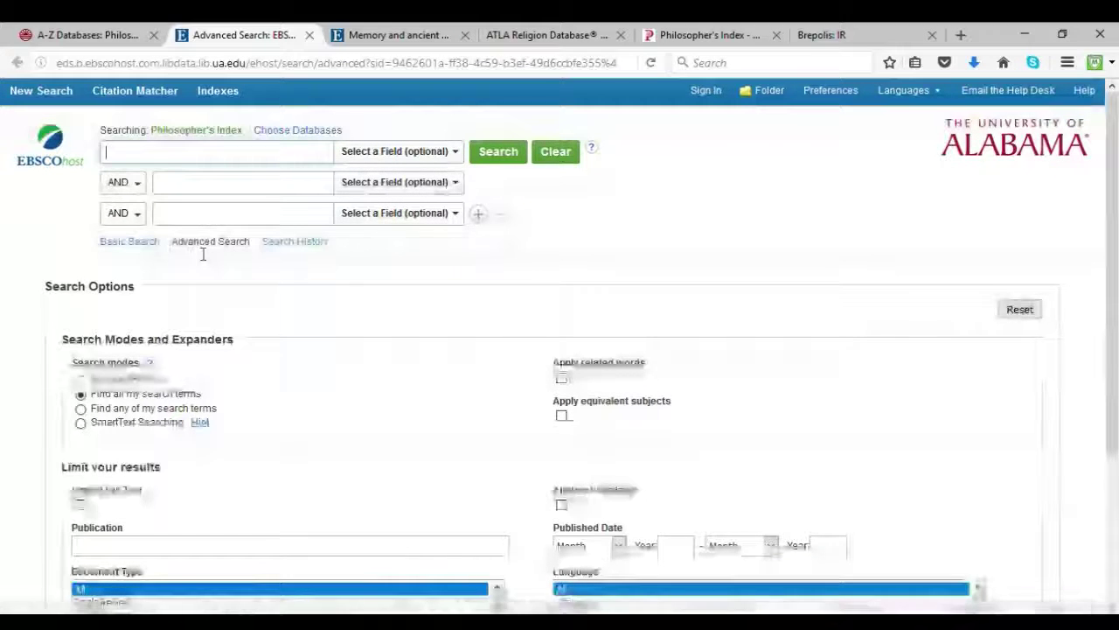
scroll(259, 417, "down", 3)
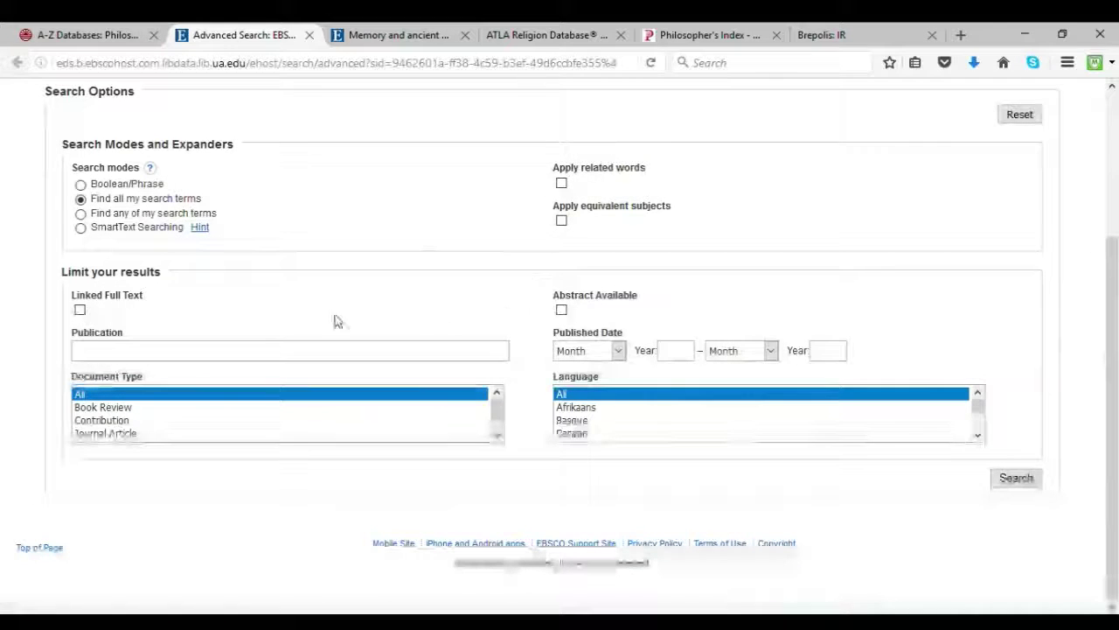
scroll(274, 199, "up", 3)
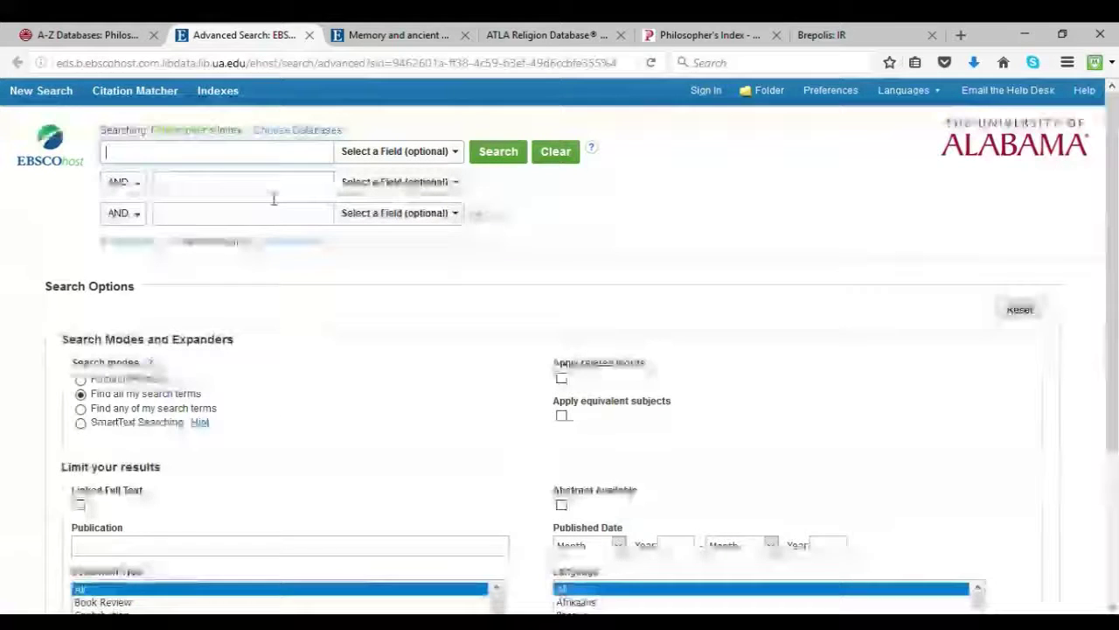
Search Philosopher's Index for "ancient greece" in the SU Subjects field.
type("ancient")
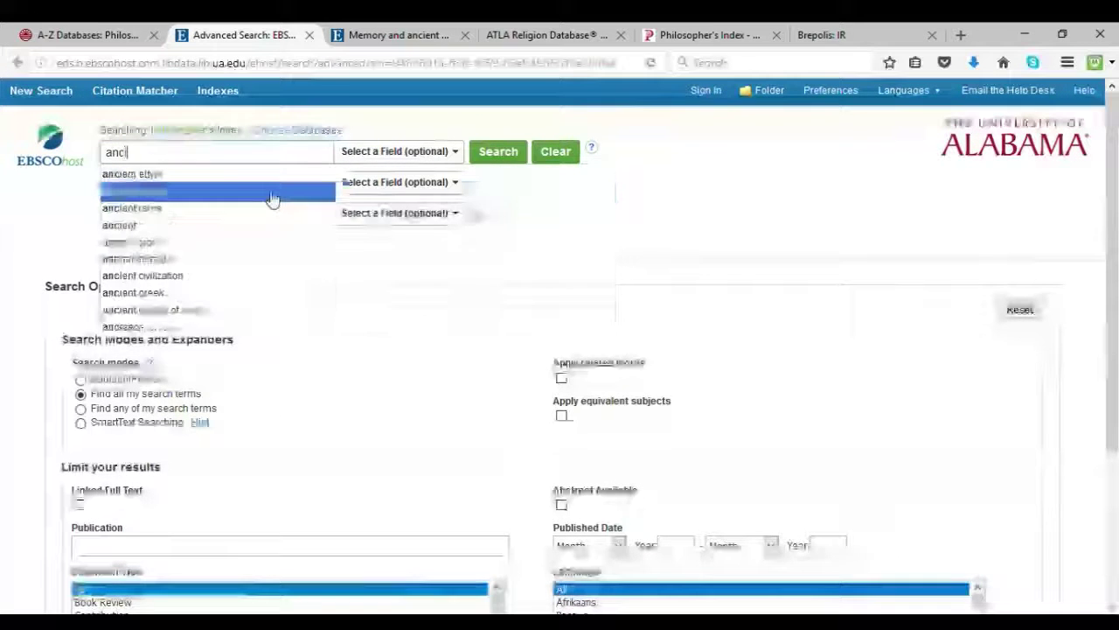
key("BackSpace")
key("BackSpace")
type("ient geec")
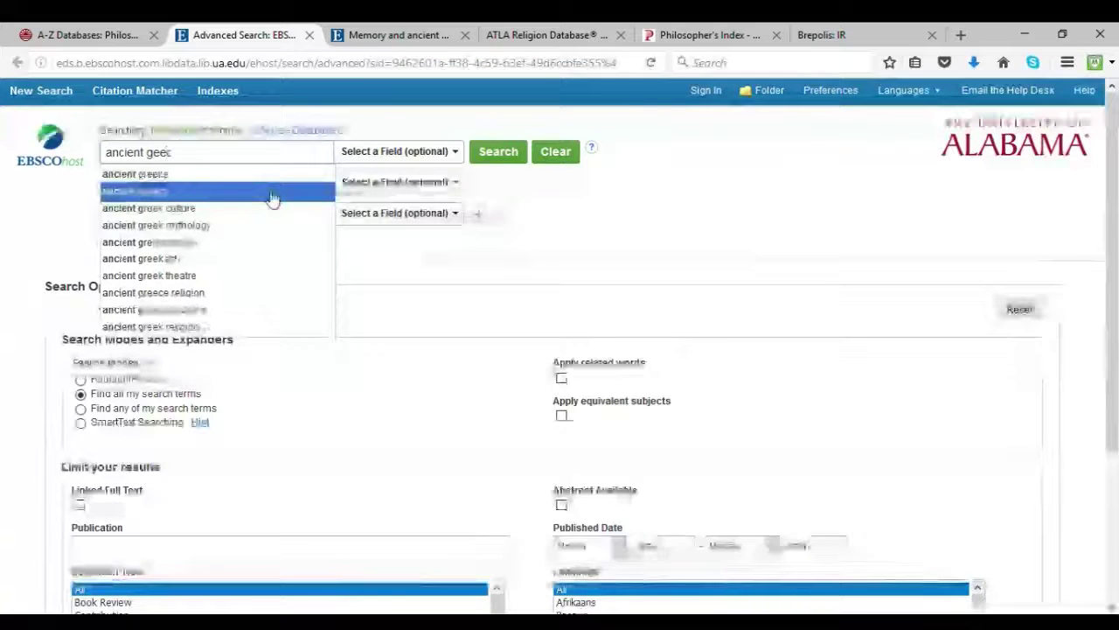
key("BackSpace")
key("BackSpace")
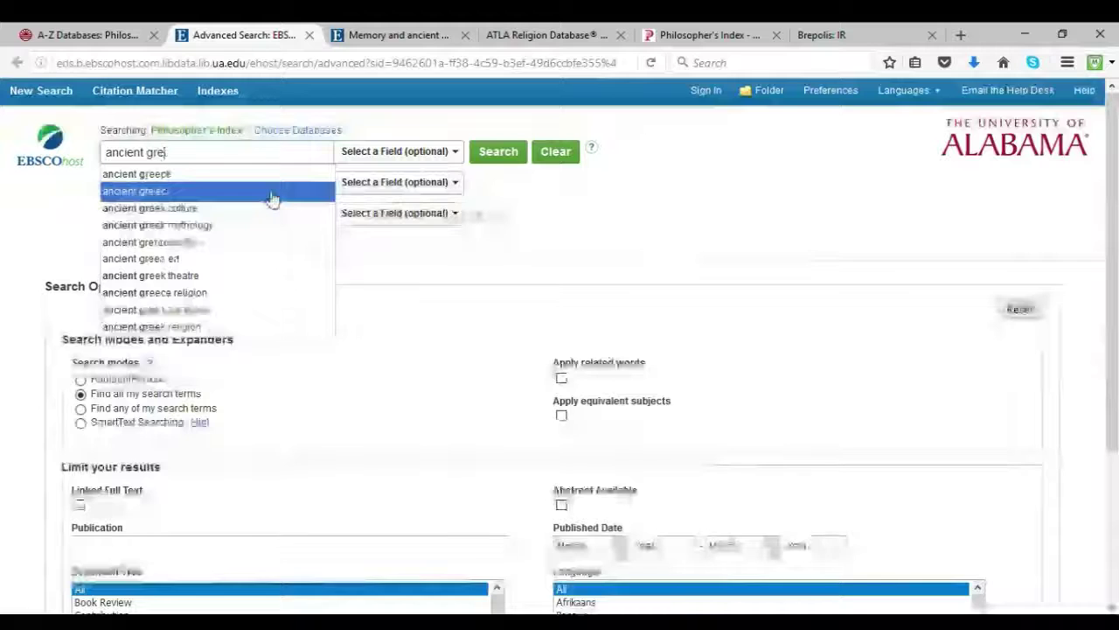
type("c")
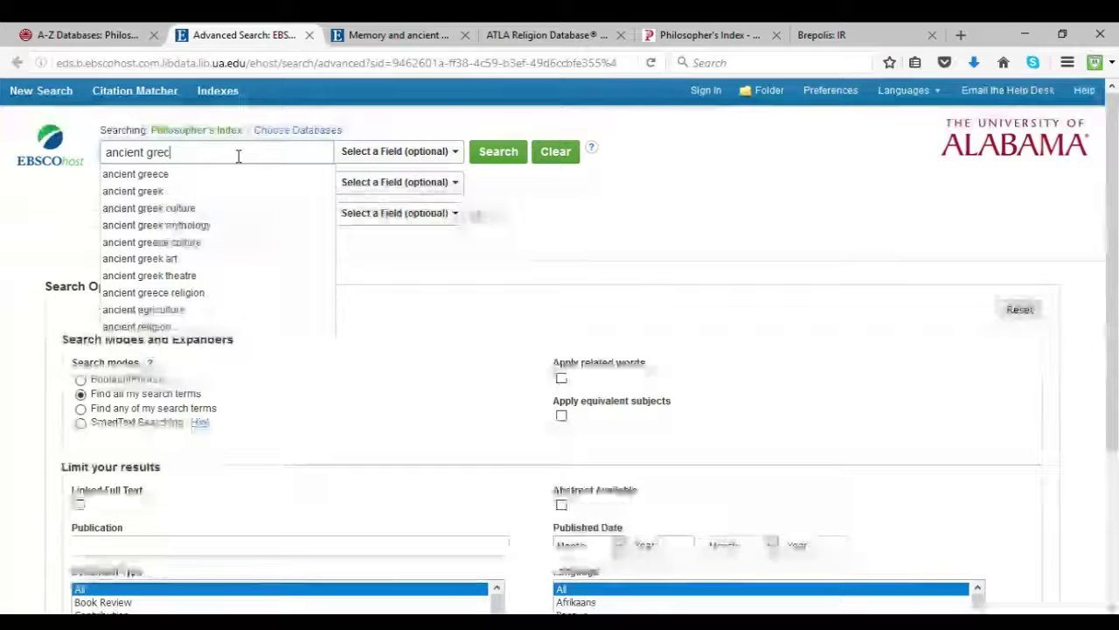
key("BackSpace")
type("ece")
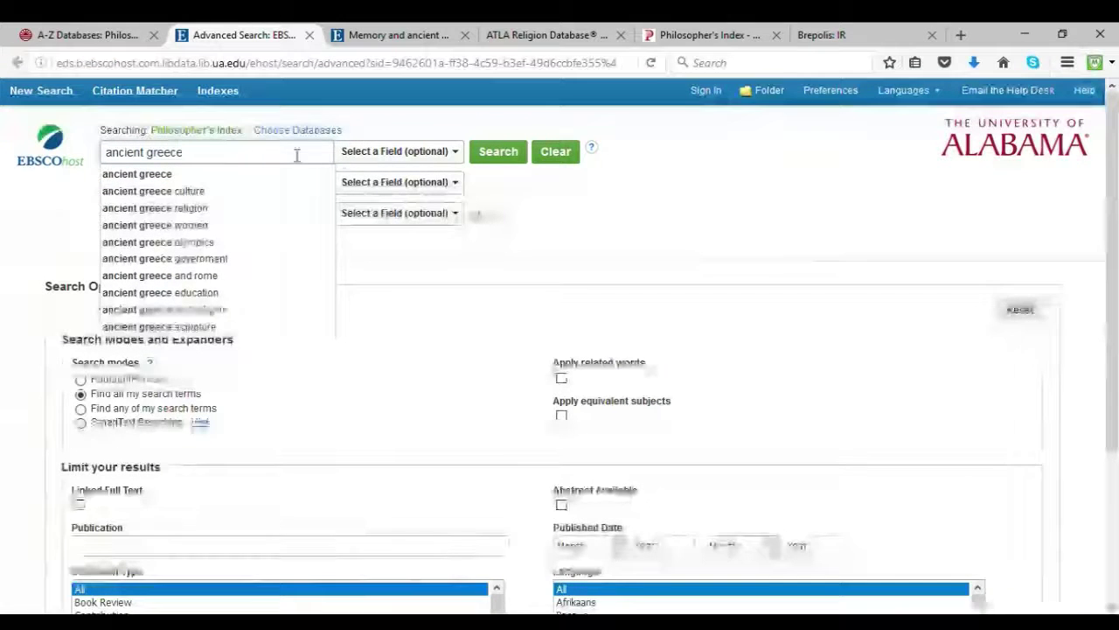
left_click(367, 153)
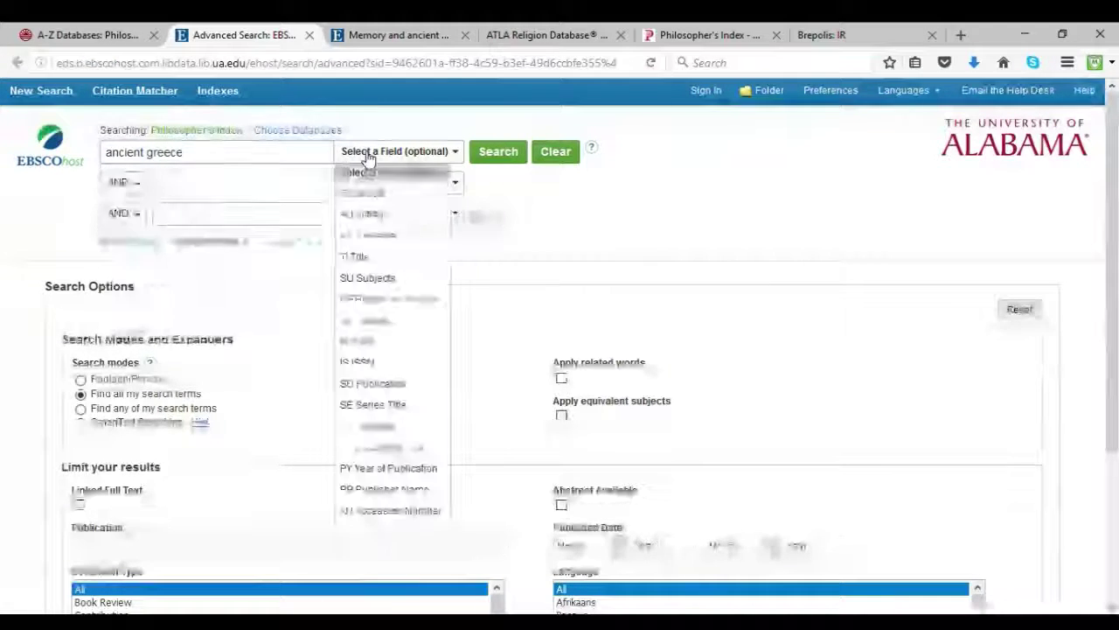
left_click(367, 278)
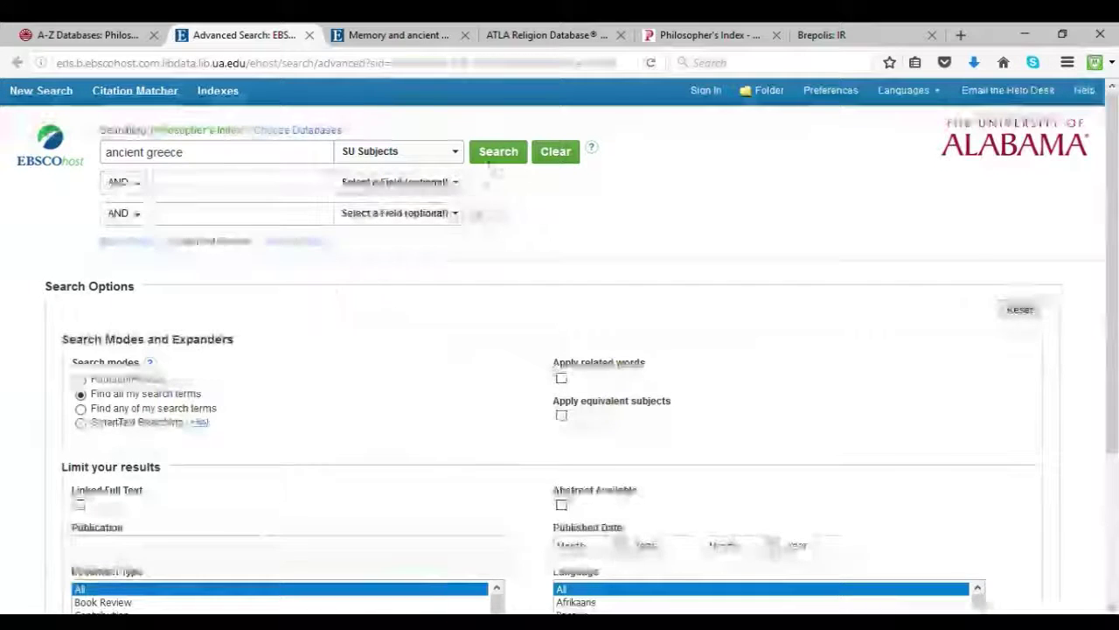
left_click(497, 157)
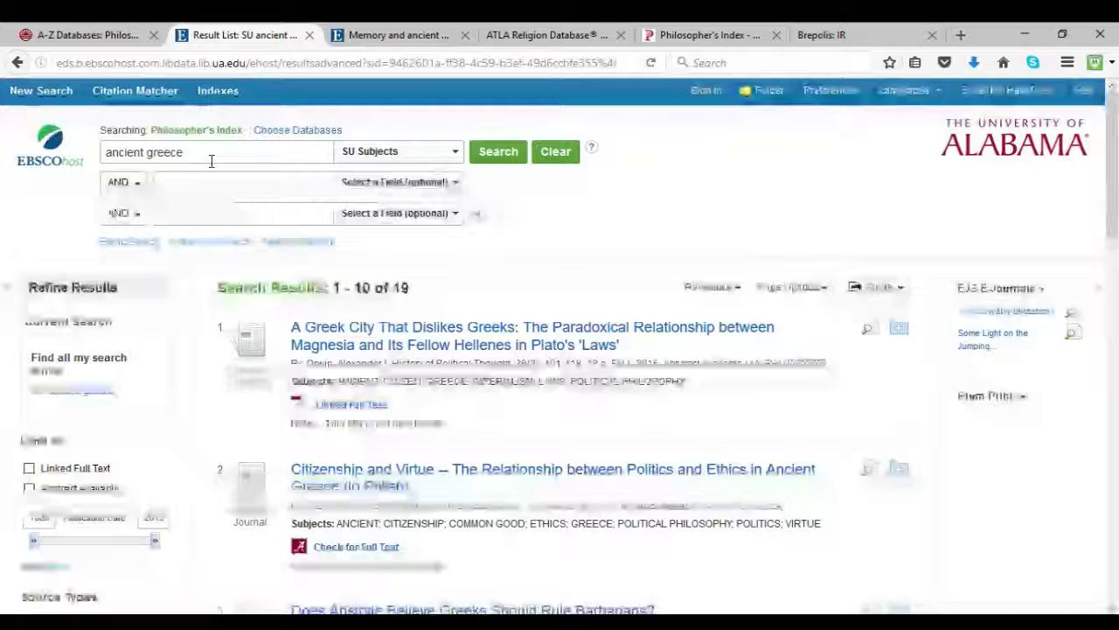
Replace the search term with "logic" and rerun the SU Subjects search.
key("BackSpace")
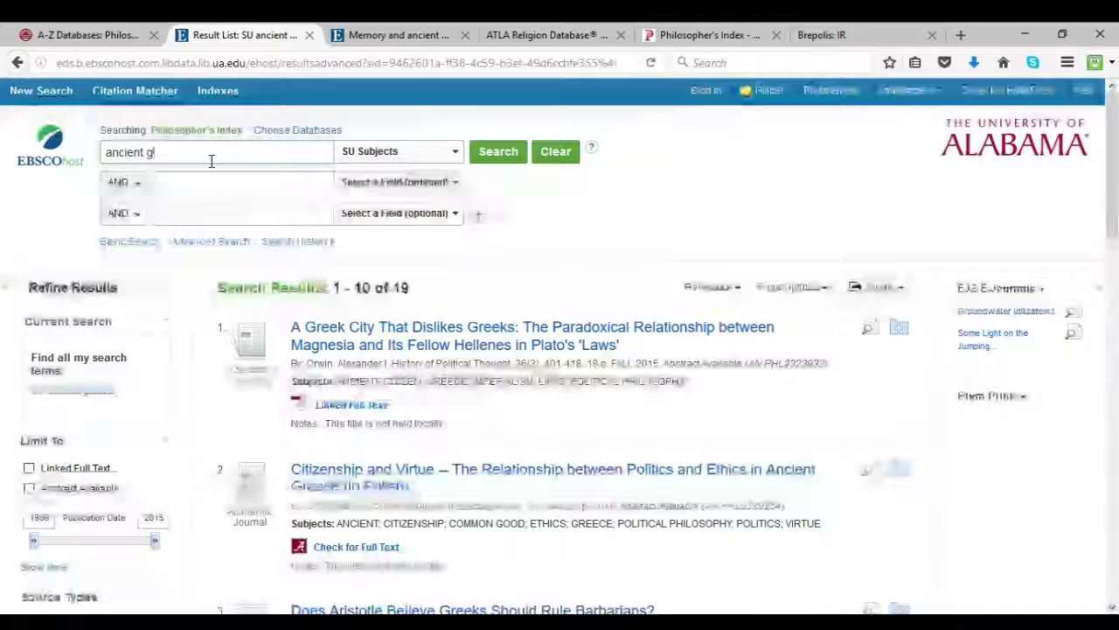
key("BackSpace")
key("BackSpace")
key("BackSpace")
key("BackSpace")
key("BackSpace")
key("BackSpace")
type("logic")
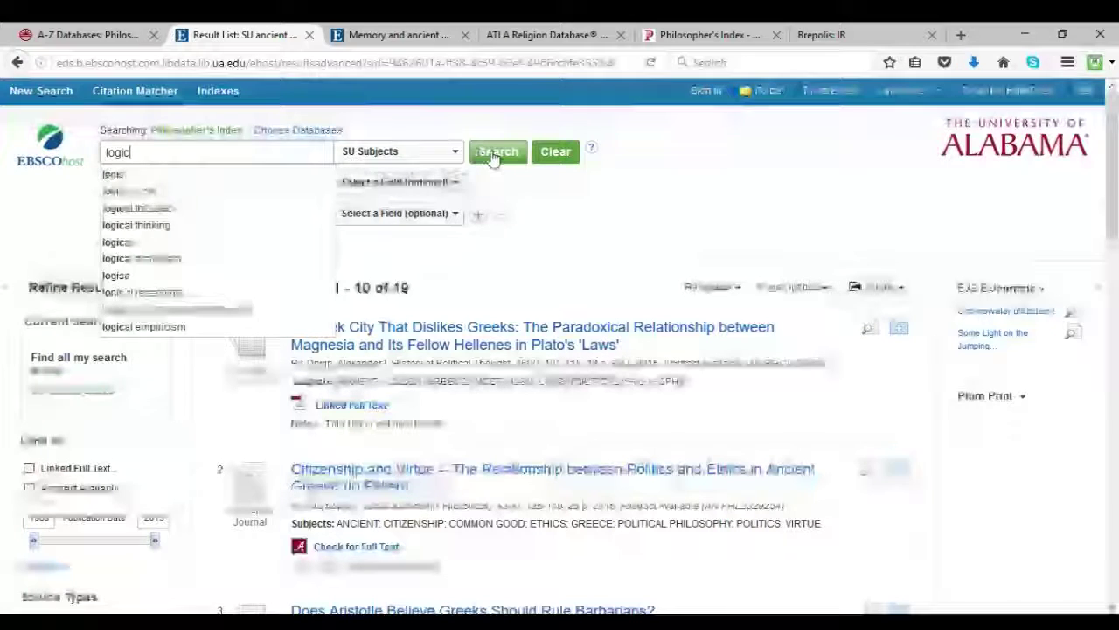
left_click(494, 153)
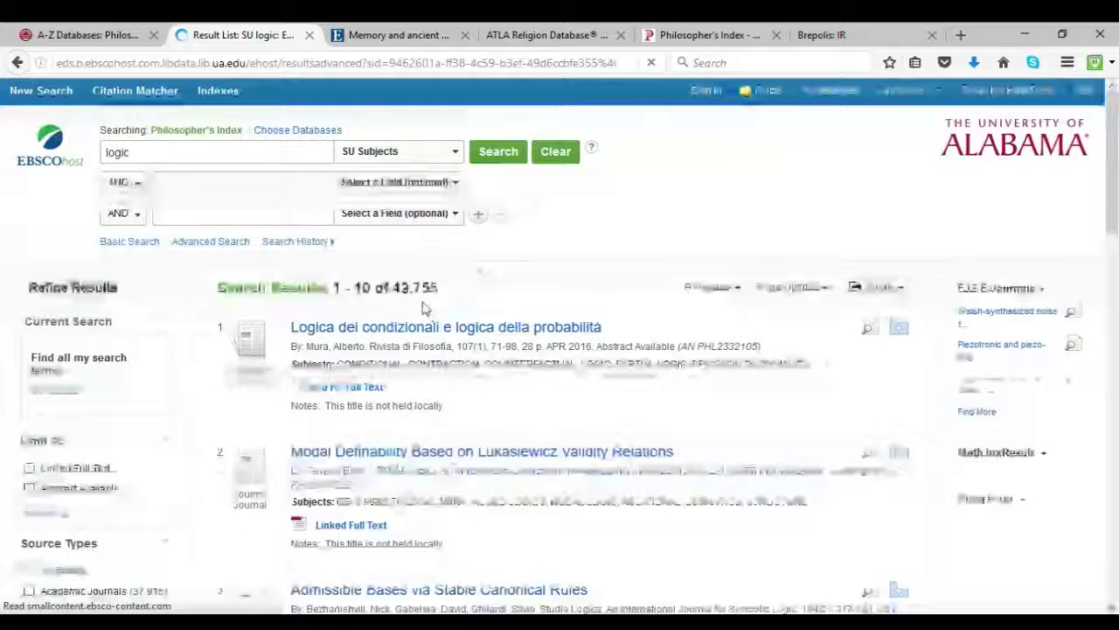
Browse the "logic" results, open the "Admissible Bases via Stable Canonical Rules" record and examine its details.
scroll(426, 304, "down", 2)
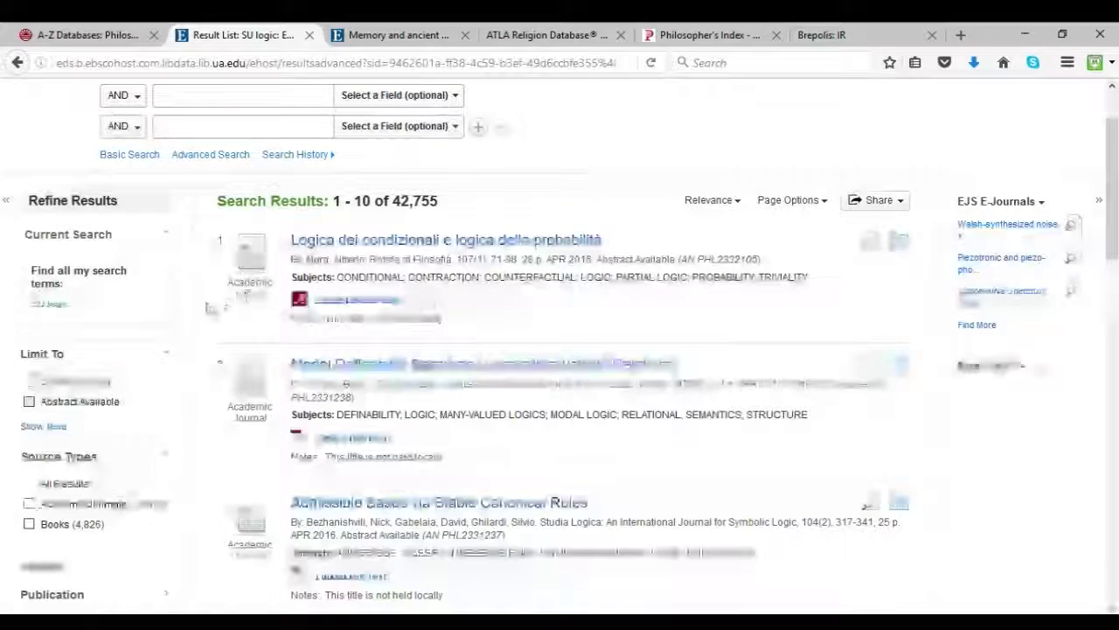
scroll(205, 309, "down", 1)
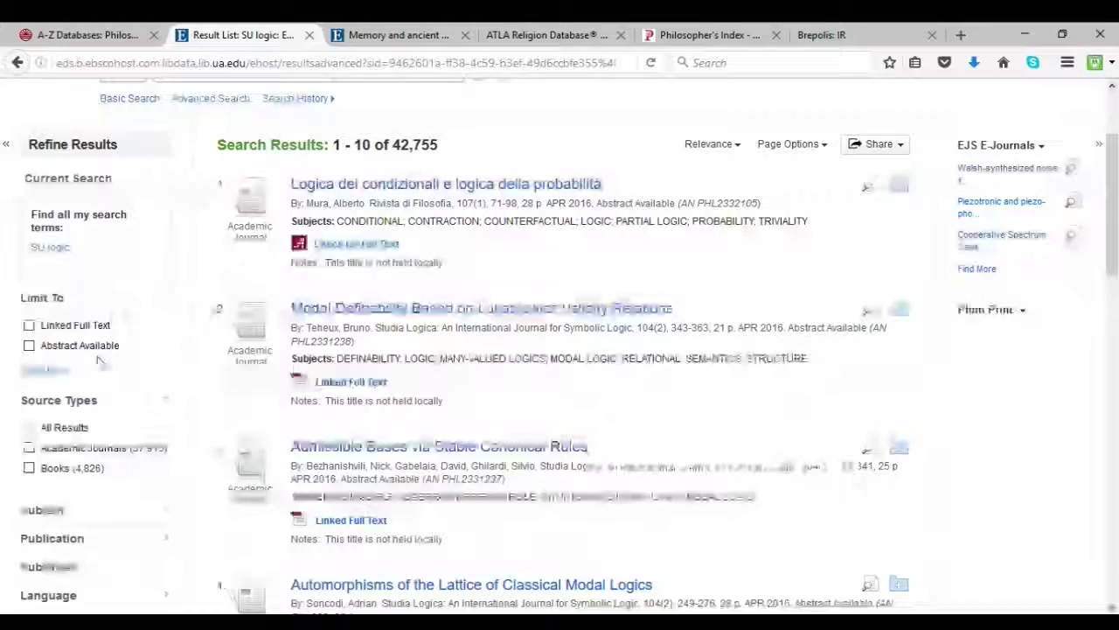
scroll(96, 367, "down", 1)
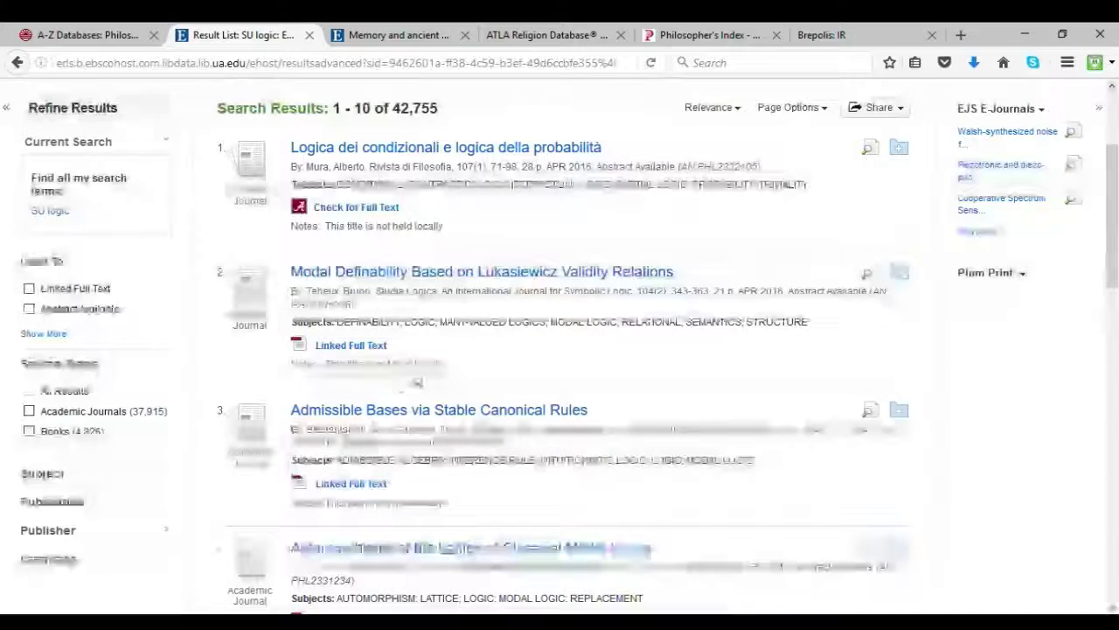
scroll(417, 385, "down", 2)
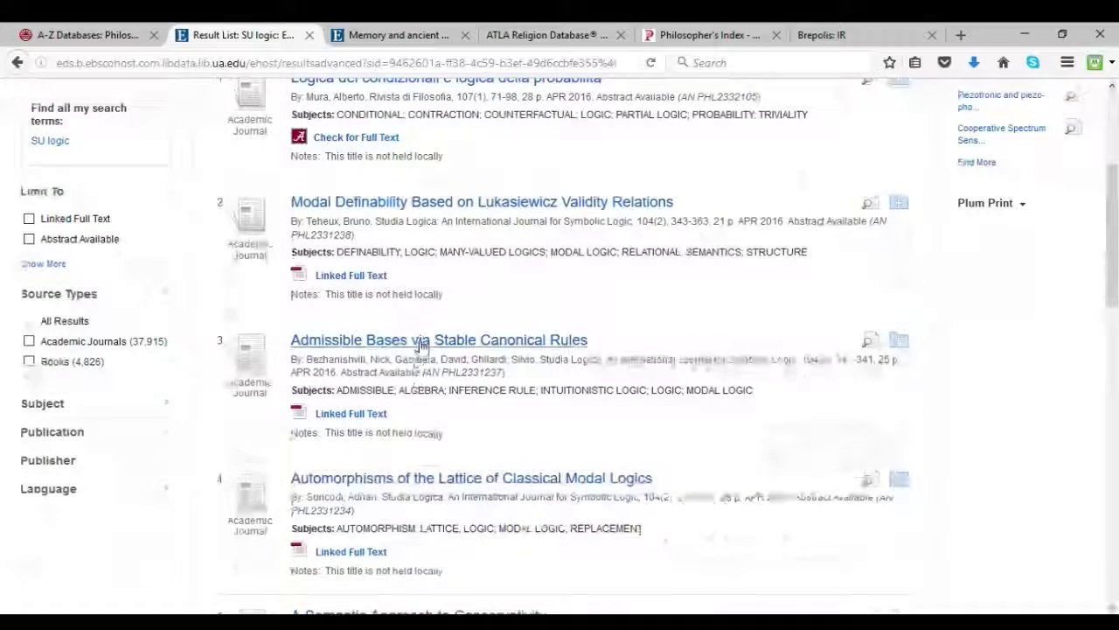
left_click(421, 347)
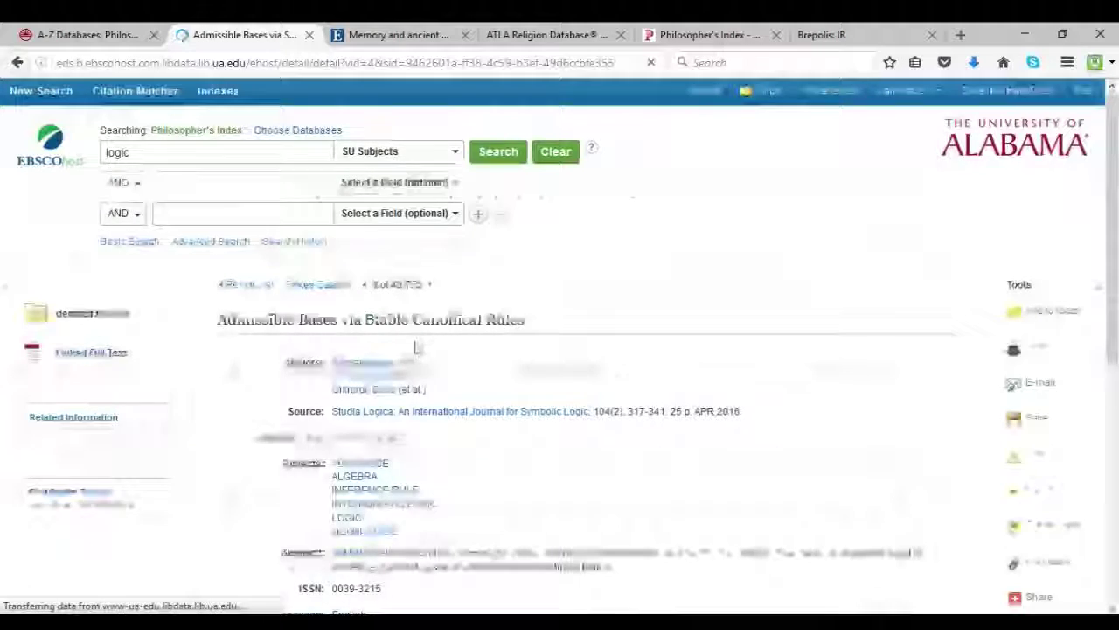
scroll(420, 348, "down", 4)
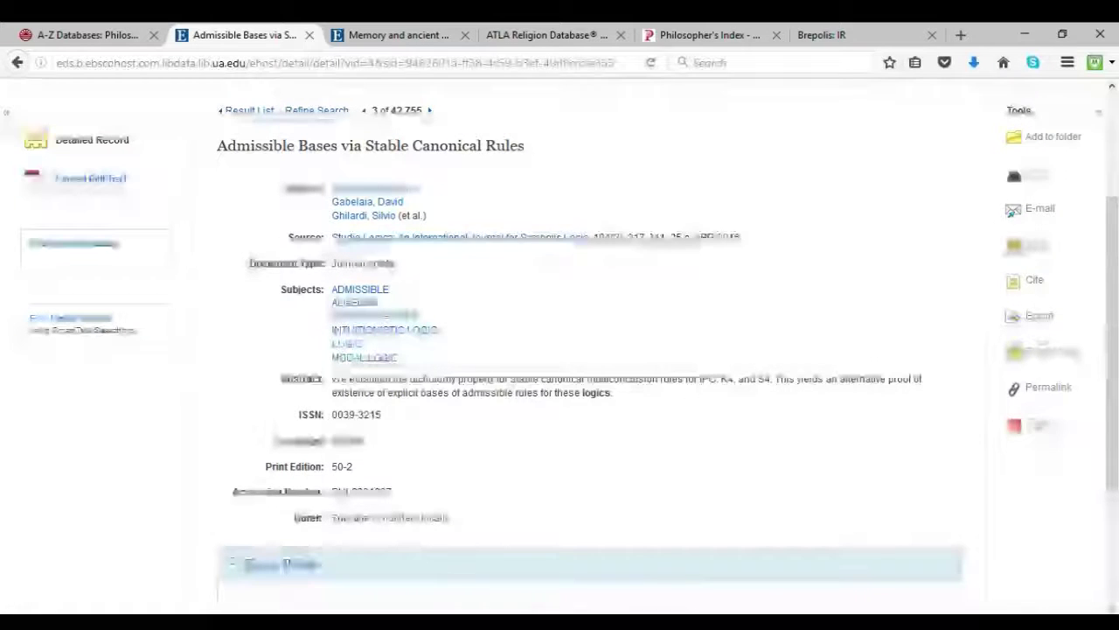
scroll(906, 252, "up", 3)
scroll(52, 175, "up", 1)
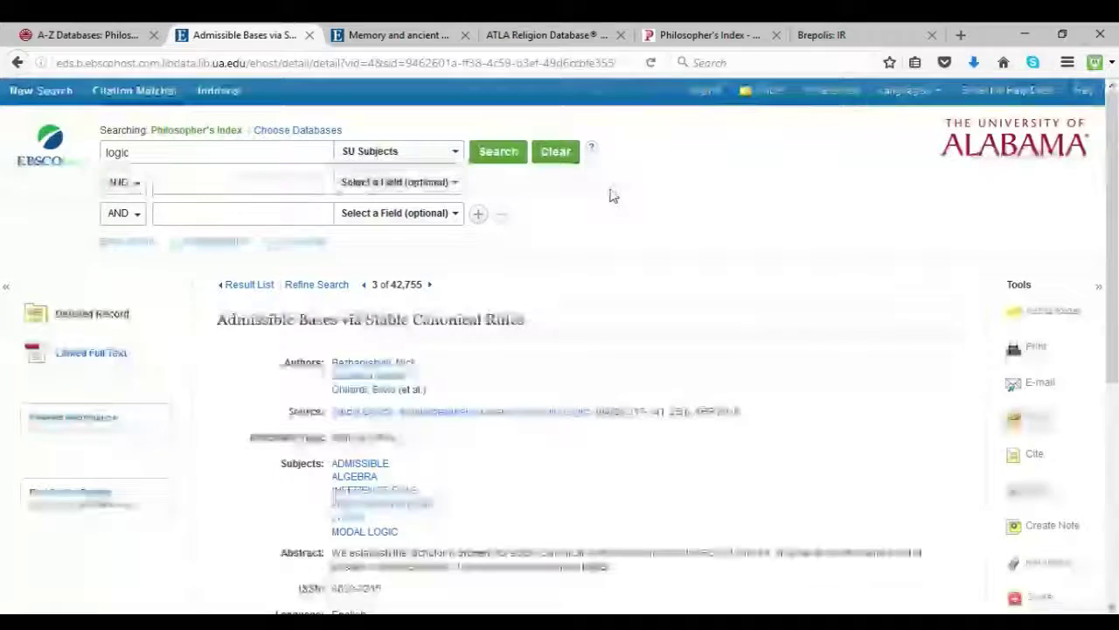
Switch to the Philosopher's Index website and read its description, indexing practices and coverage features.
left_click(696, 35)
scroll(217, 375, "down", 2)
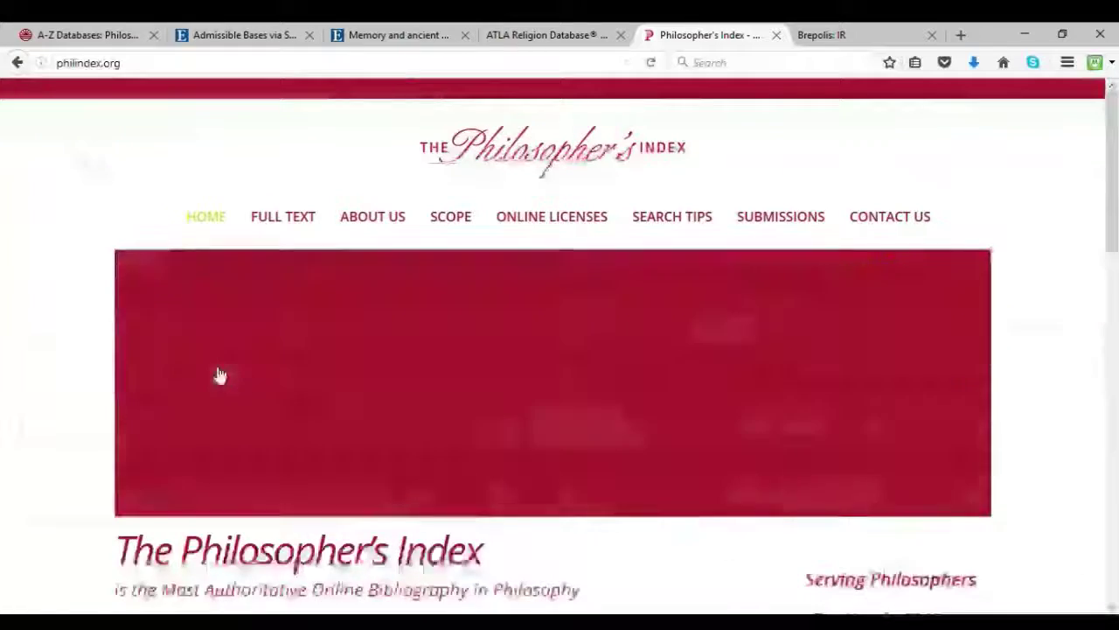
scroll(110, 404, "down", 5)
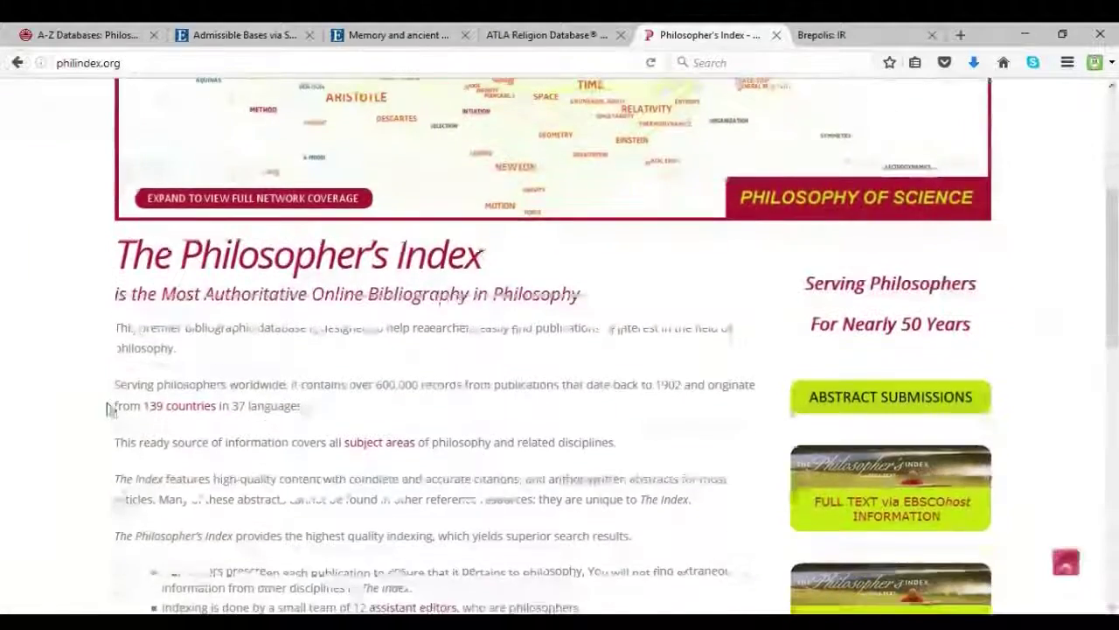
scroll(83, 411, "down", 2)
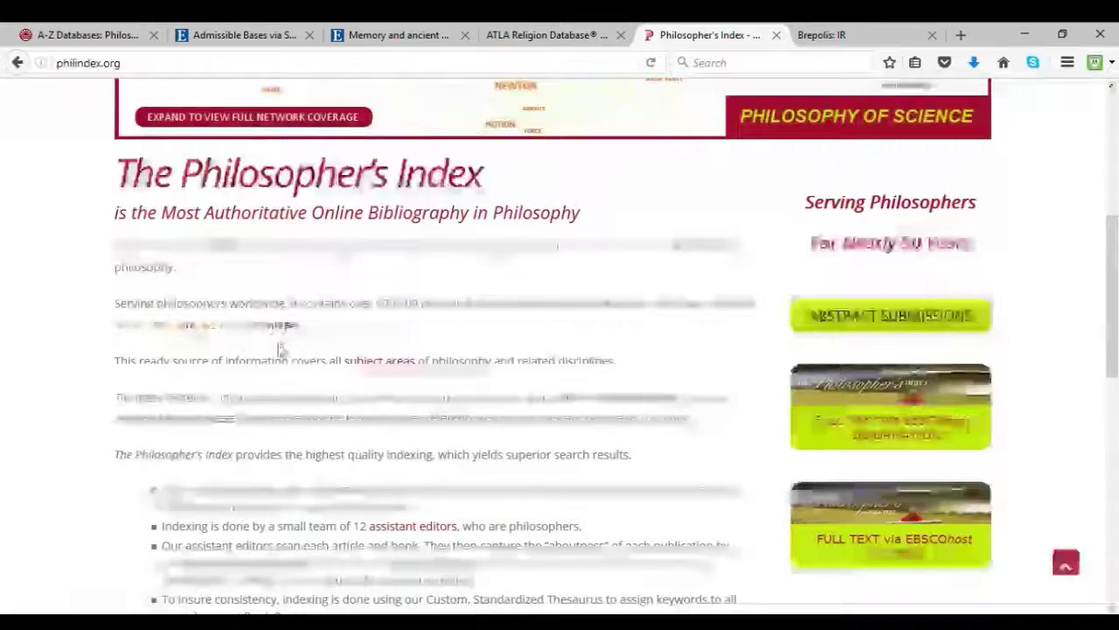
scroll(282, 352, "down", 5)
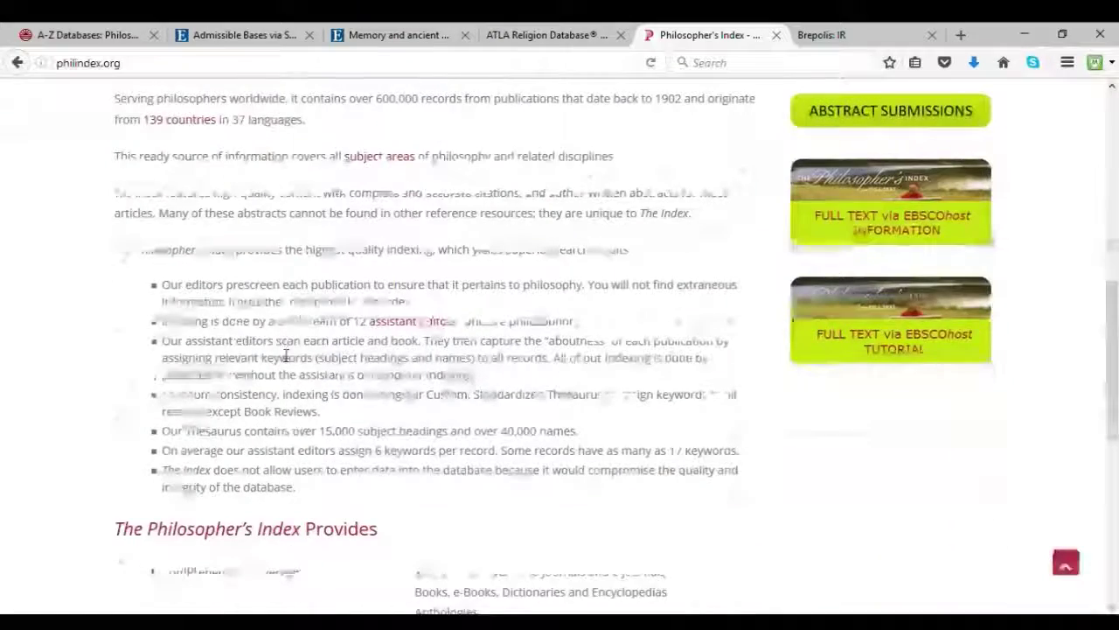
scroll(401, 325, "down", 7)
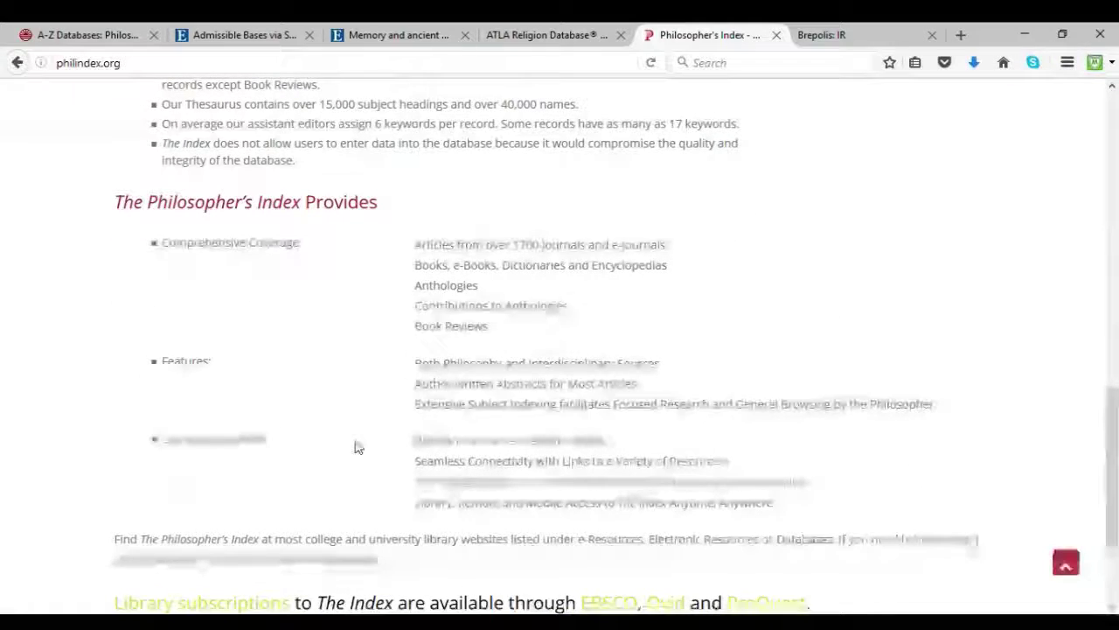
Open the subject areas link in the Philosopher's Index description and view the philosophy fields the database covers.
scroll(358, 448, "up", 8)
scroll(376, 350, "up", 2)
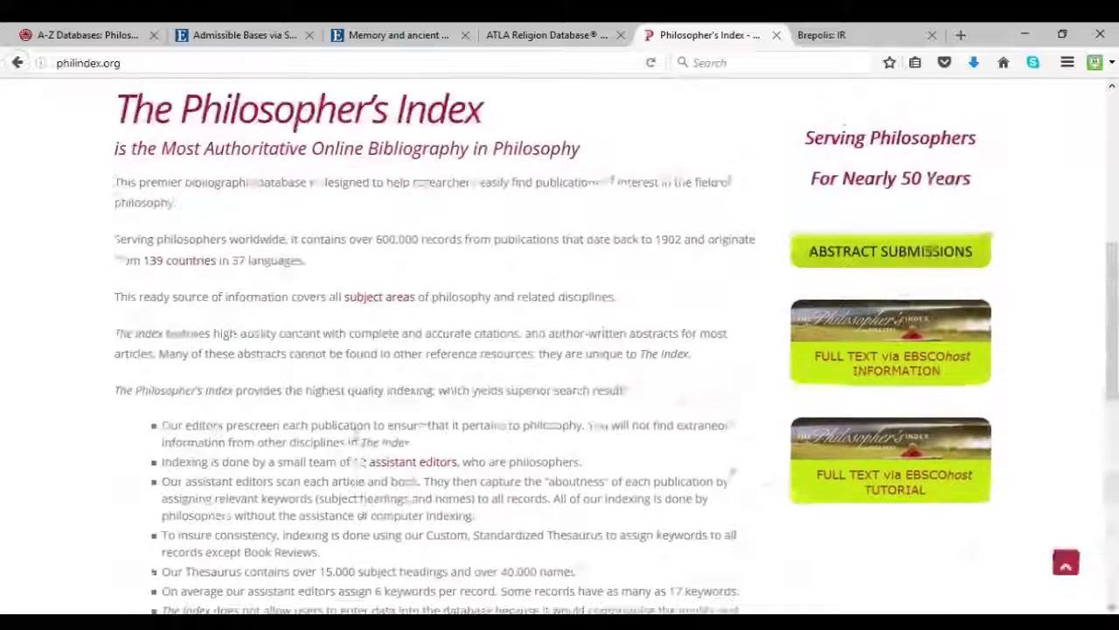
left_click(382, 302)
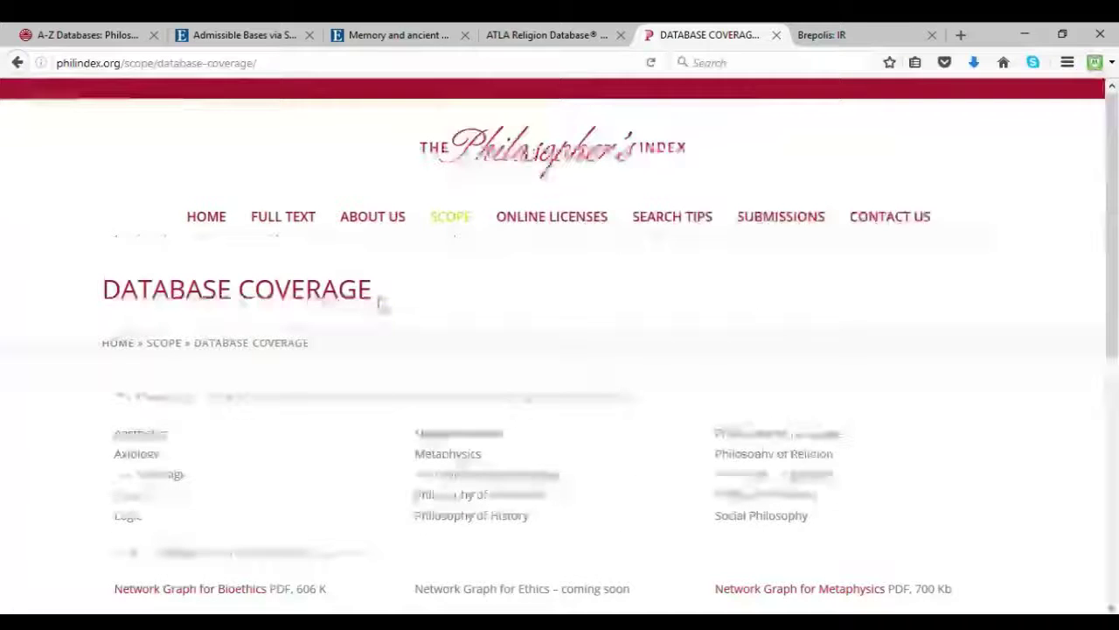
scroll(362, 429, "down", 1)
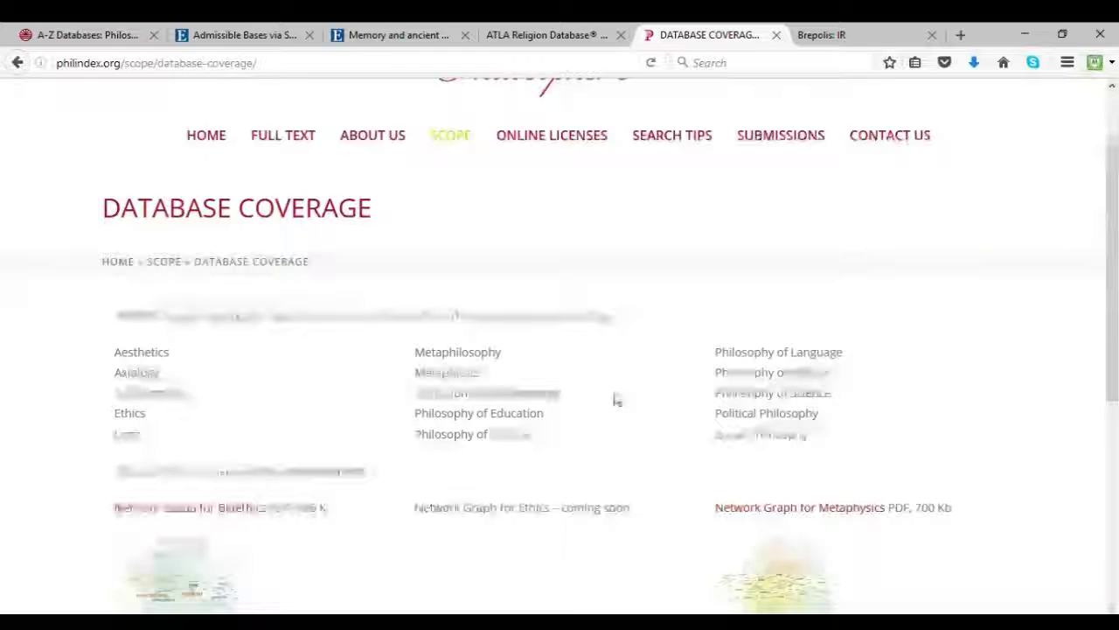
Review the rest of the Philosopher's Index coverage page and return to the A-Z Databases list to find Index Religiosus.
scroll(616, 399, "down", 2)
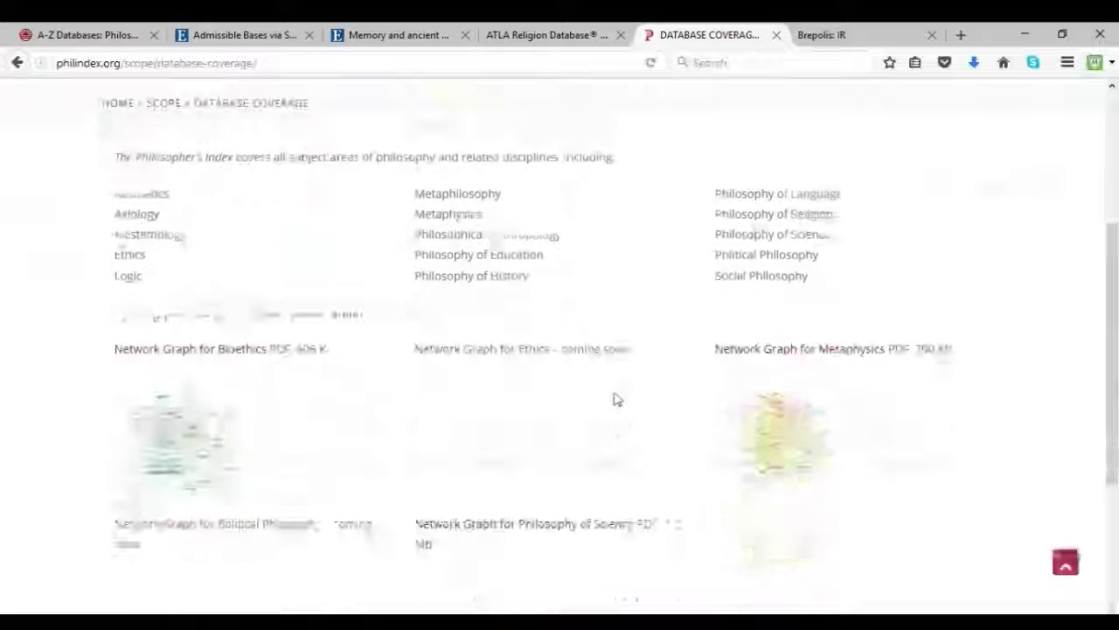
scroll(616, 400, "down", 1)
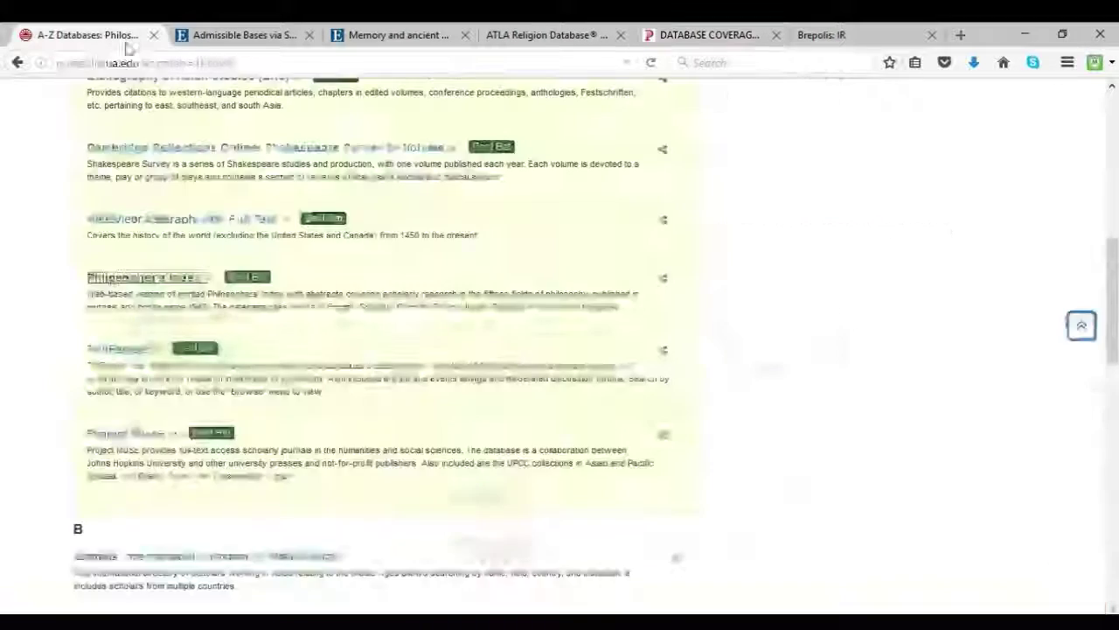
scroll(96, 343, "down", 6)
scroll(98, 350, "down", 4)
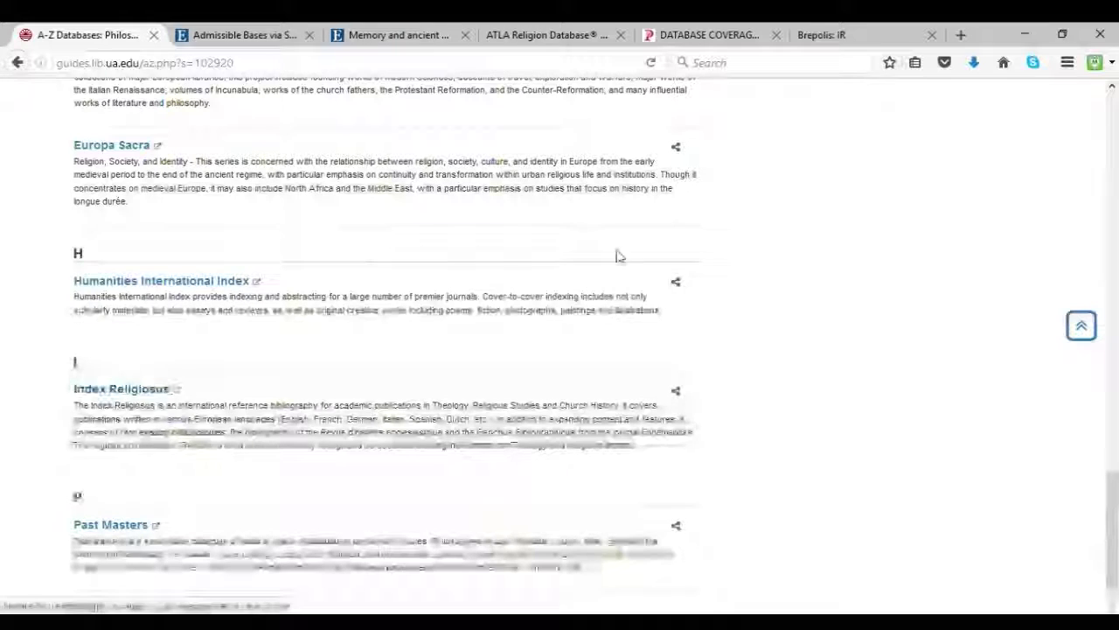
Switch to the Index Religiosus site, open its advanced search and examine the search fields and the RHE and EB limiters.
left_click(830, 35)
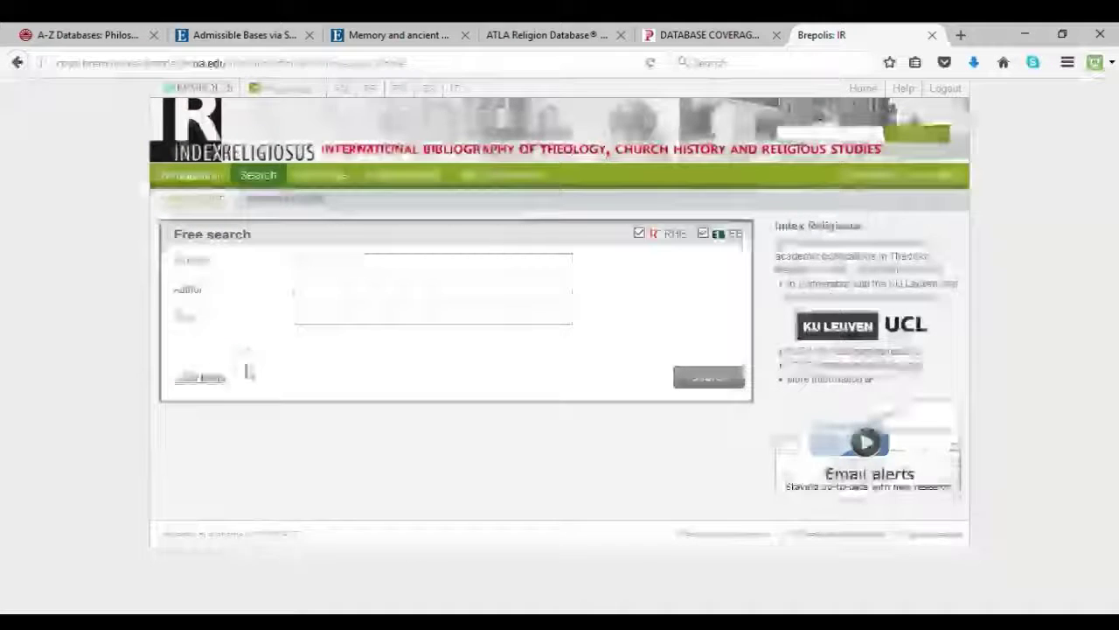
left_click(292, 201)
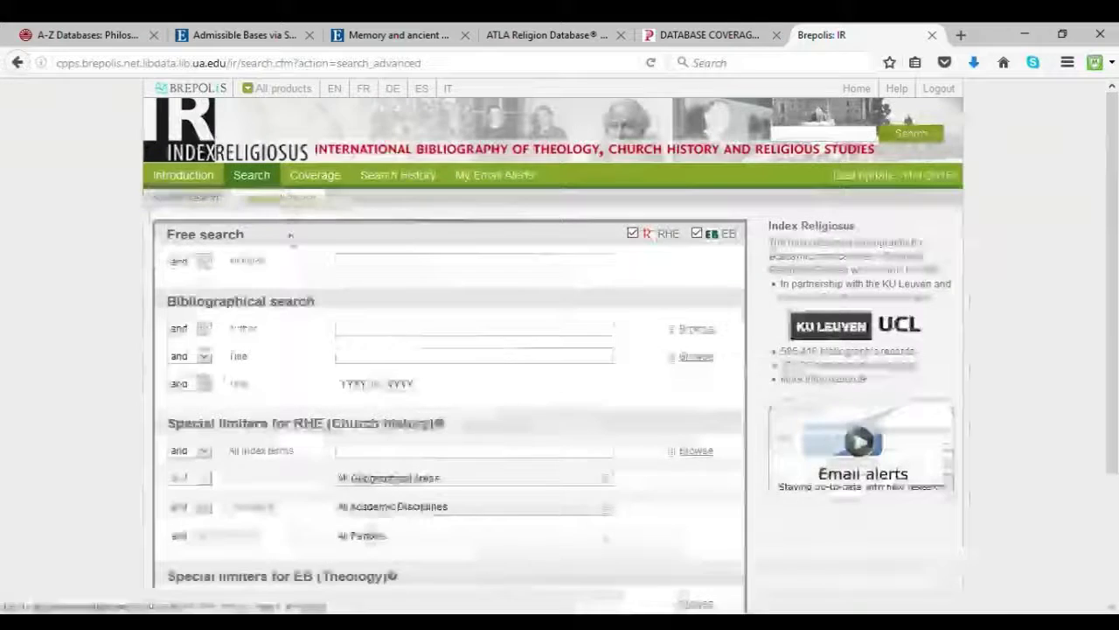
scroll(284, 347, "down", 1)
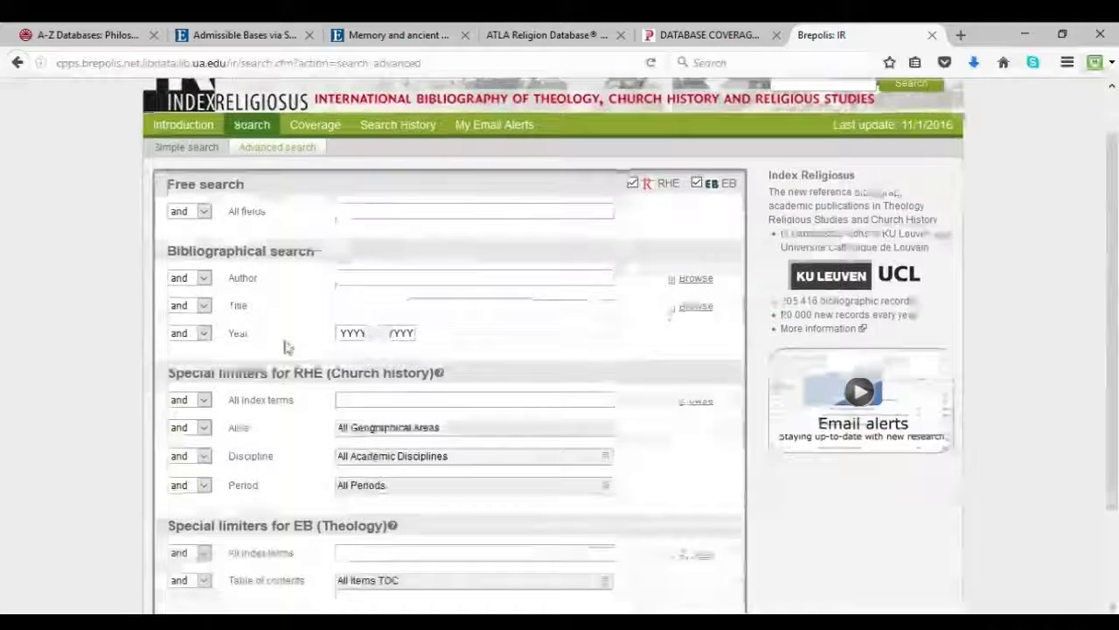
scroll(328, 341, "down", 2)
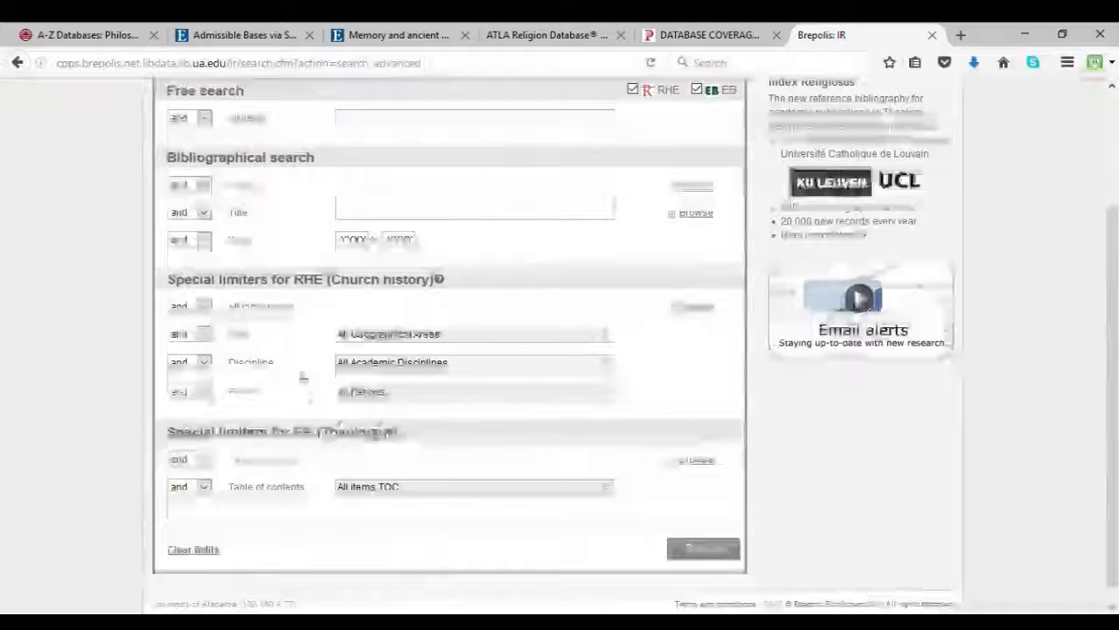
scroll(300, 371, "up", 3)
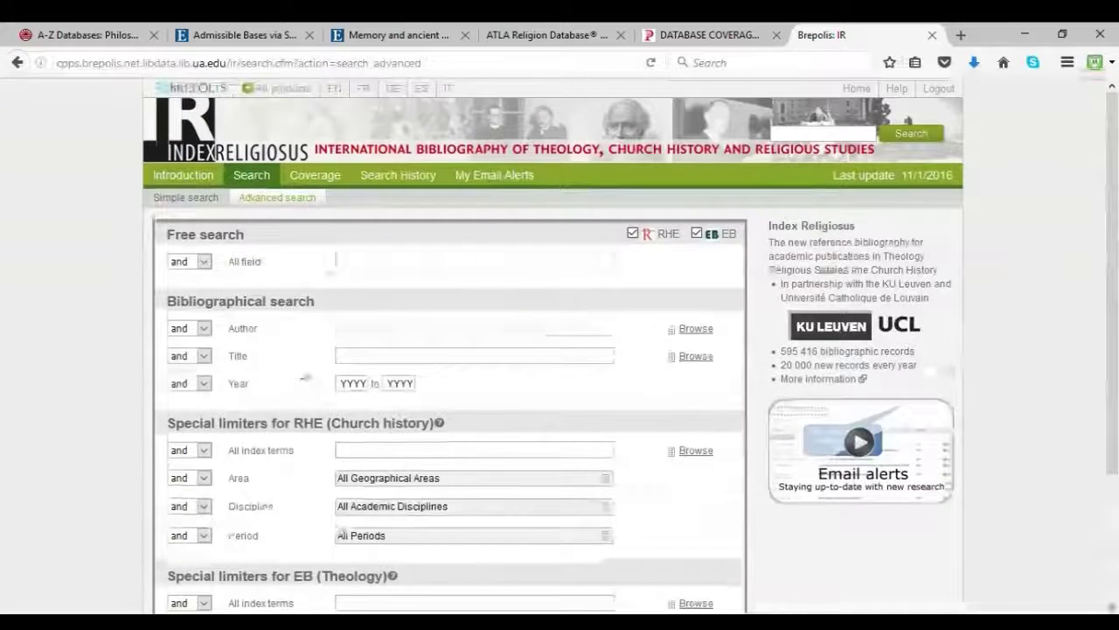
scroll(302, 275, "down", 2)
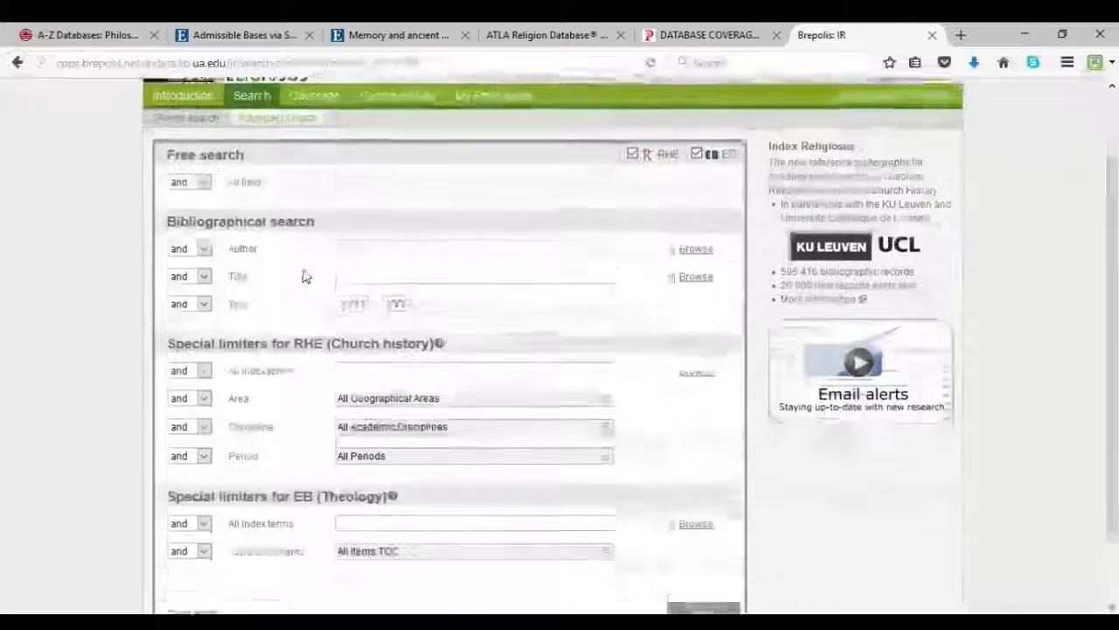
Enter "ancient greece" in the All fields free search and check the total number of hits.
left_click(378, 176)
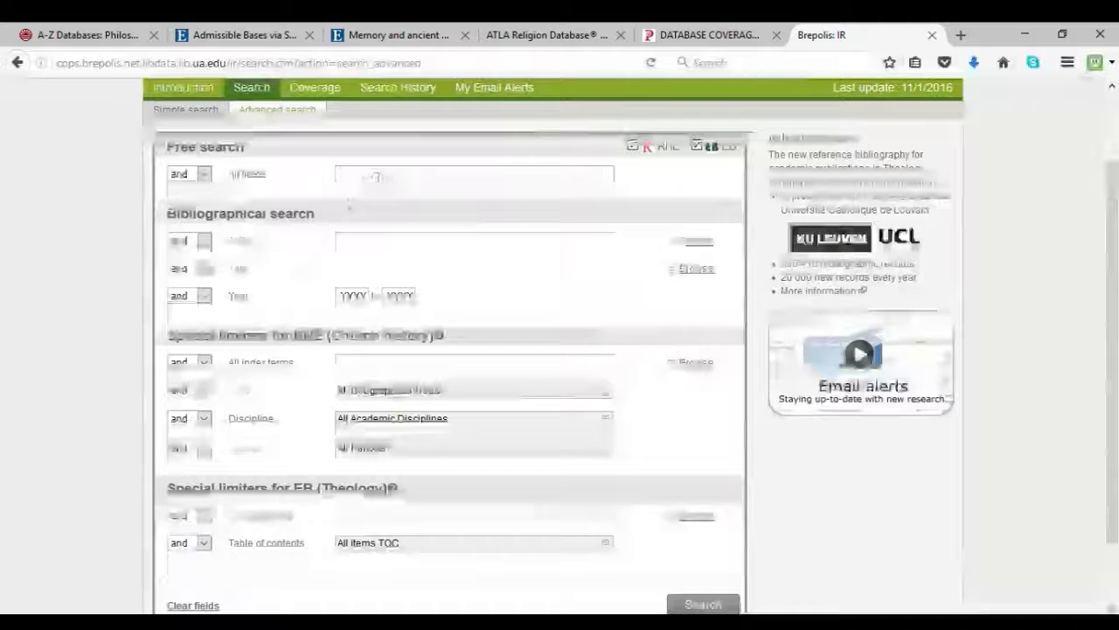
type("ancien")
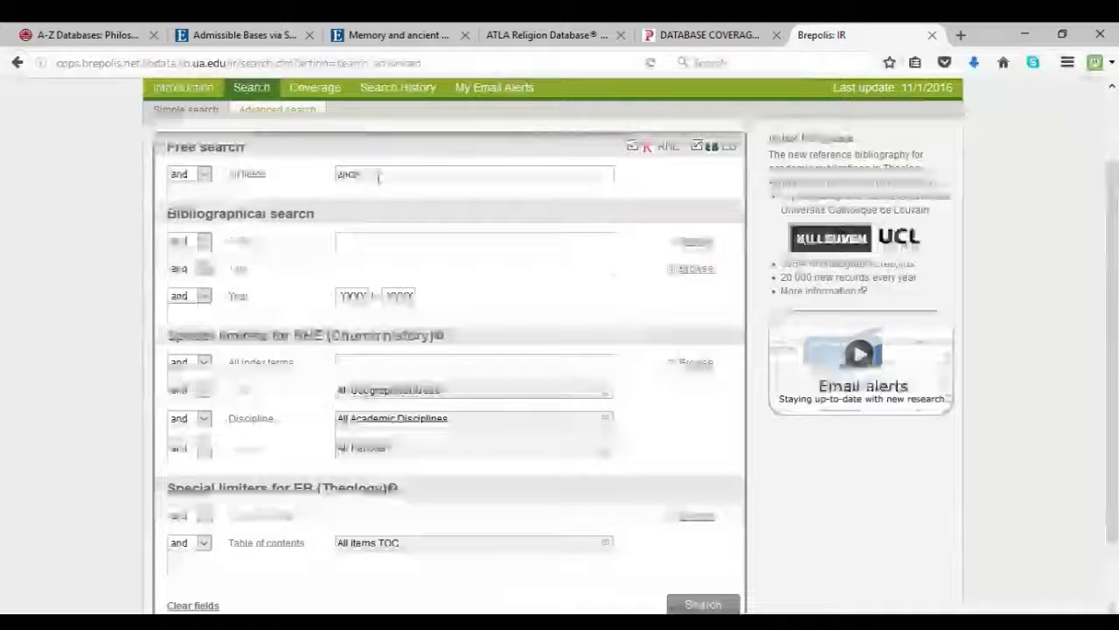
type("t gre")
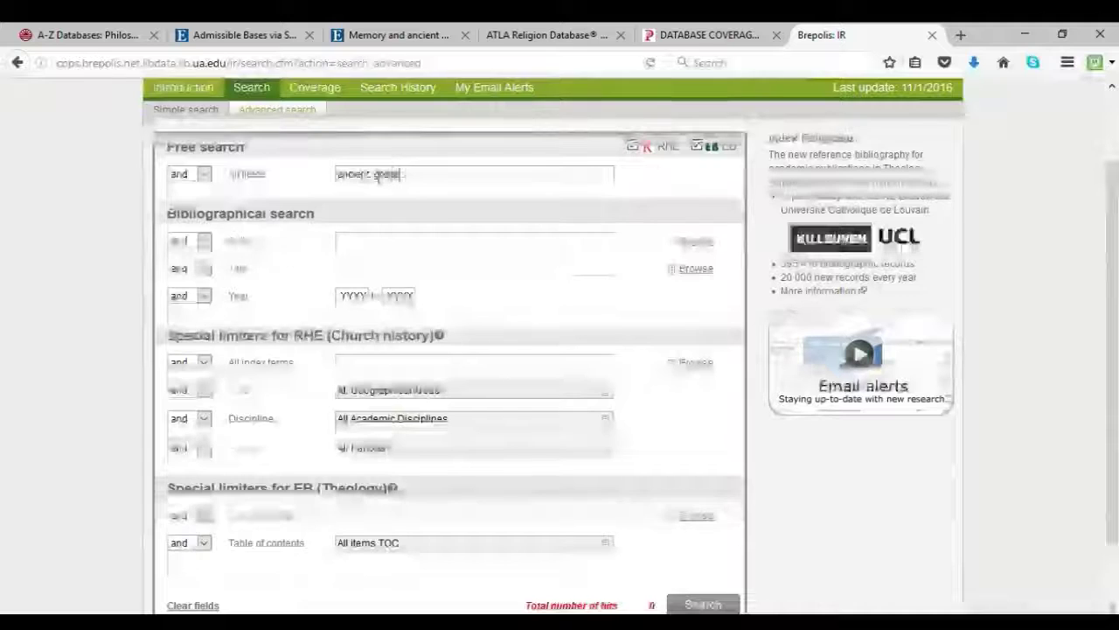
type("ece")
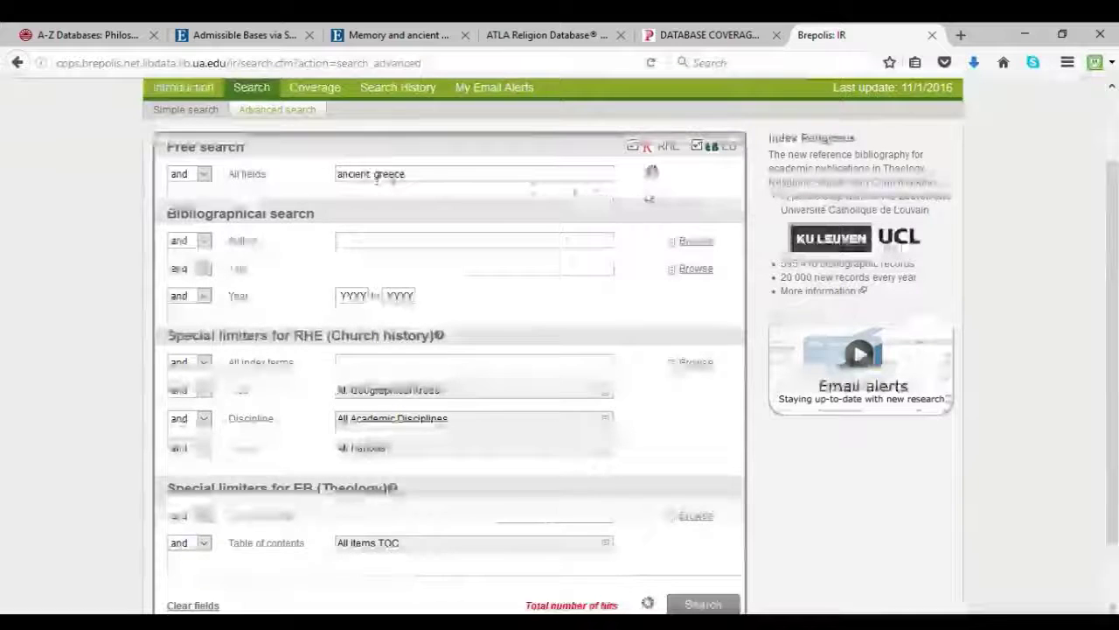
scroll(651, 188, "down", 2)
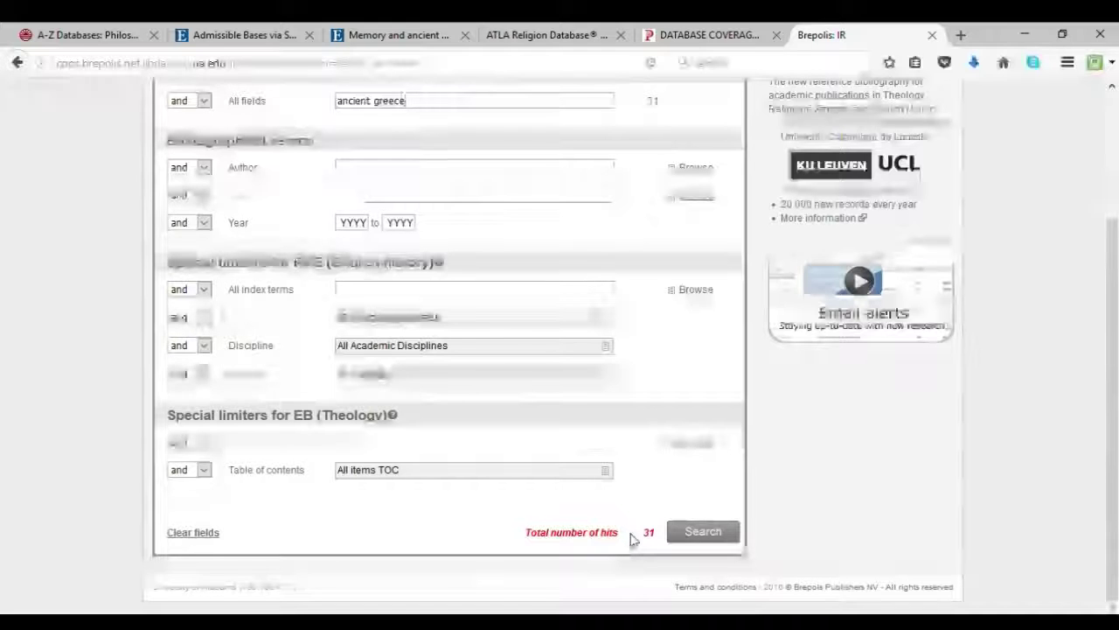
scroll(631, 536, "up", 2)
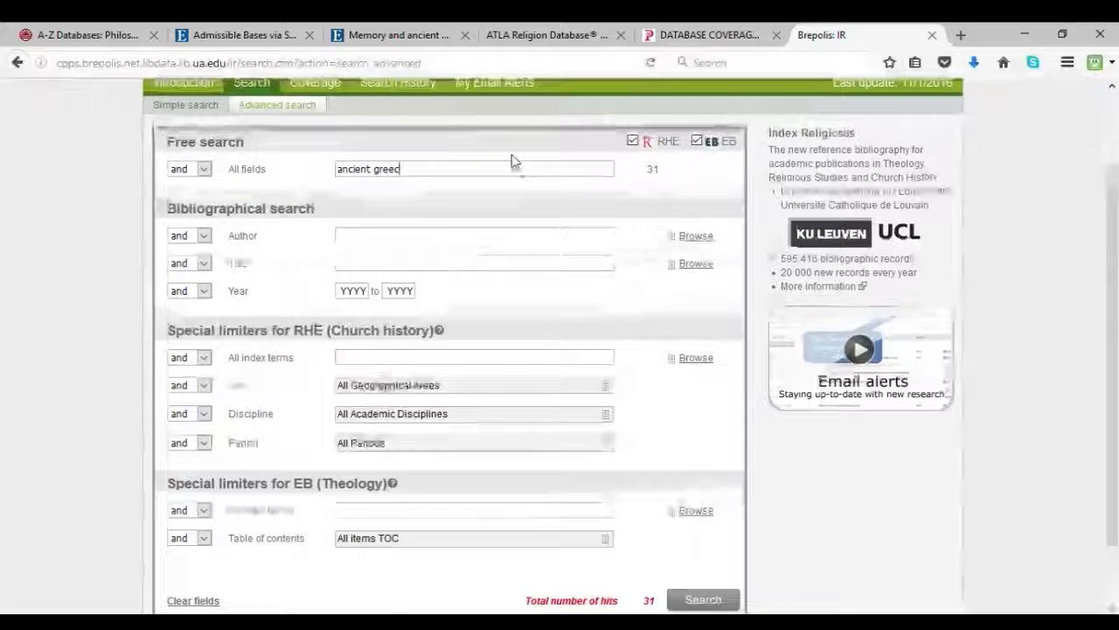
Clear the "ancient greece" term from the All fields free search.
key("BackSpace")
key("BackSpace")
key("BackSpace")
key("BackSpace")
key("BackSpace")
key("BackSpace")
key("BackSpace")
key("BackSpace")
key("BackSpace")
key("BackSpace")
key("BackSpace")
key("BackSpace")
key("BackSpace")
Limit the RHE Area to Eastern Mediterranean and run the advanced search.
scroll(514, 160, "down", 1)
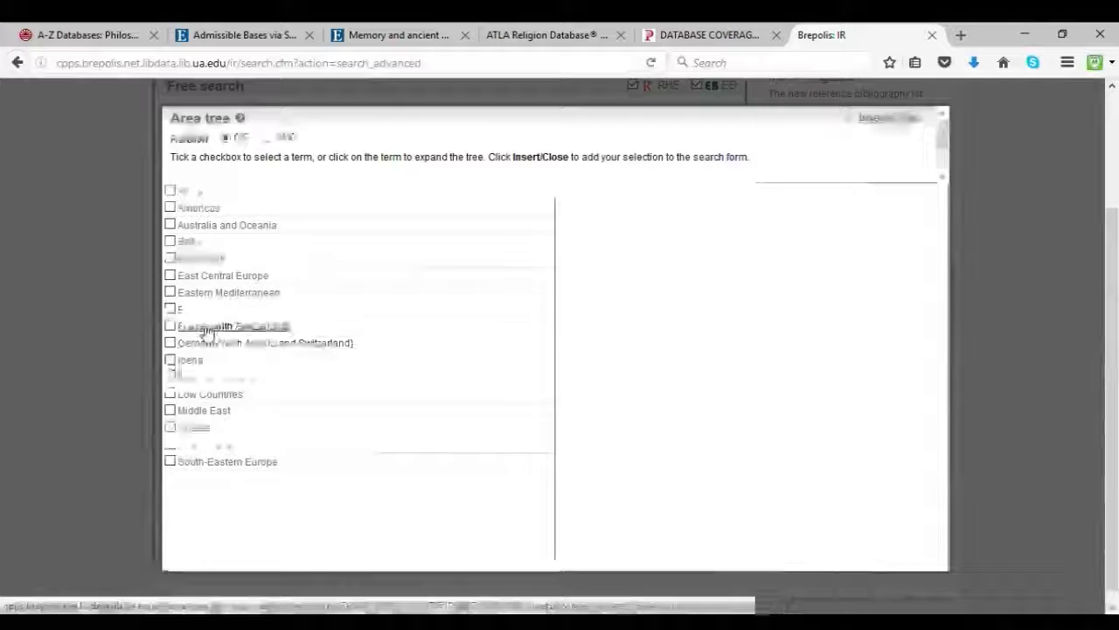
left_click(170, 292)
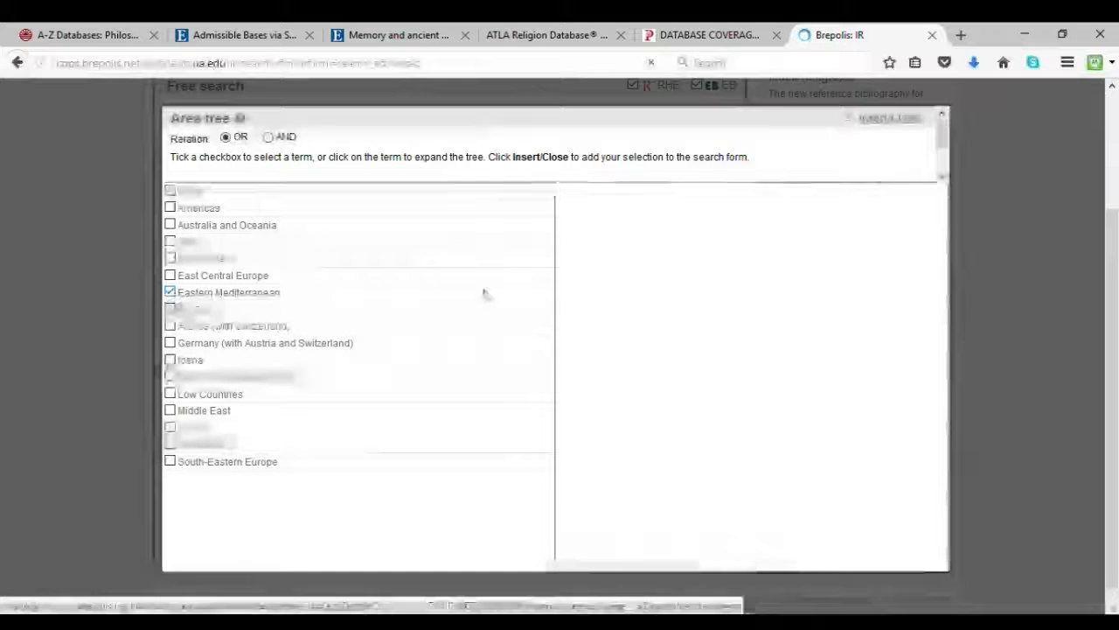
left_click(889, 118)
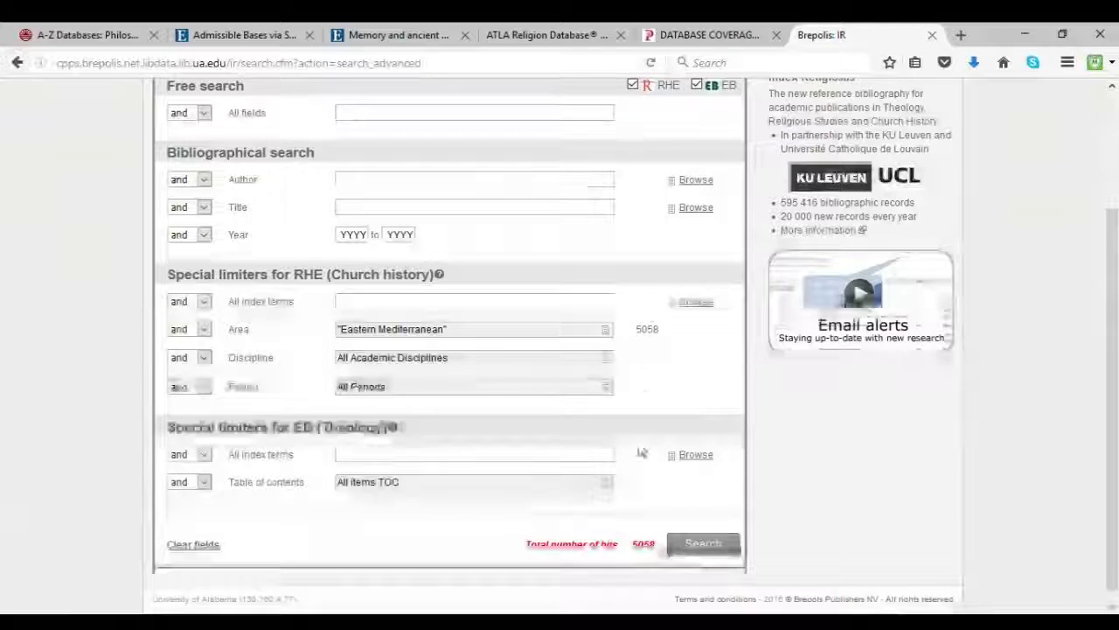
left_click(696, 545)
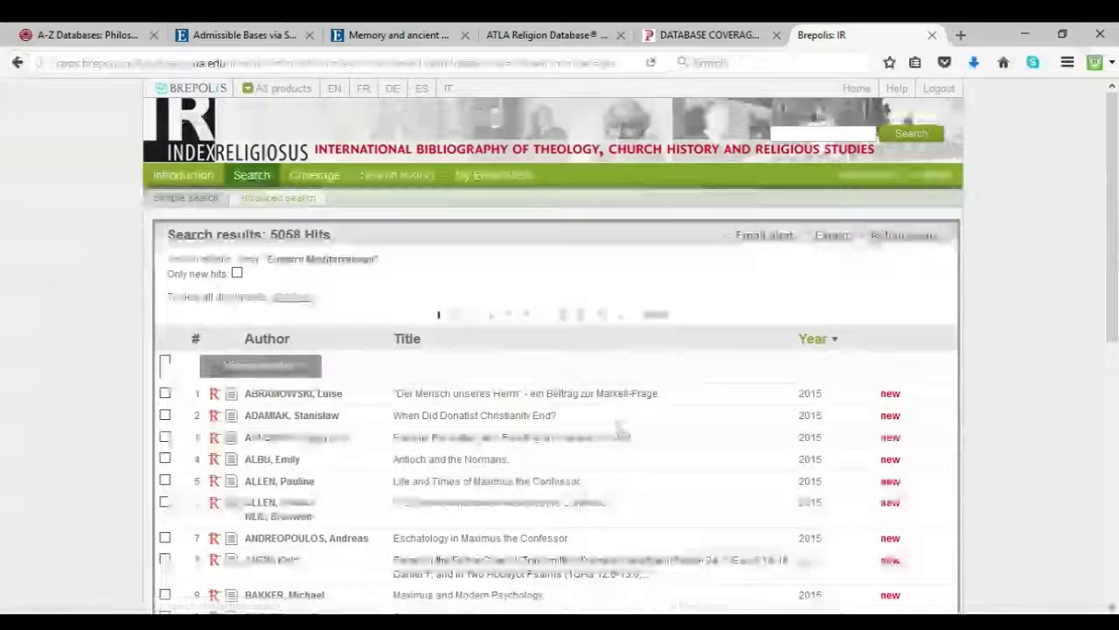
Browse the Eastern Mediterranean results, open the "Antioch and the Normans" record and examine its details.
scroll(375, 387, "down", 2)
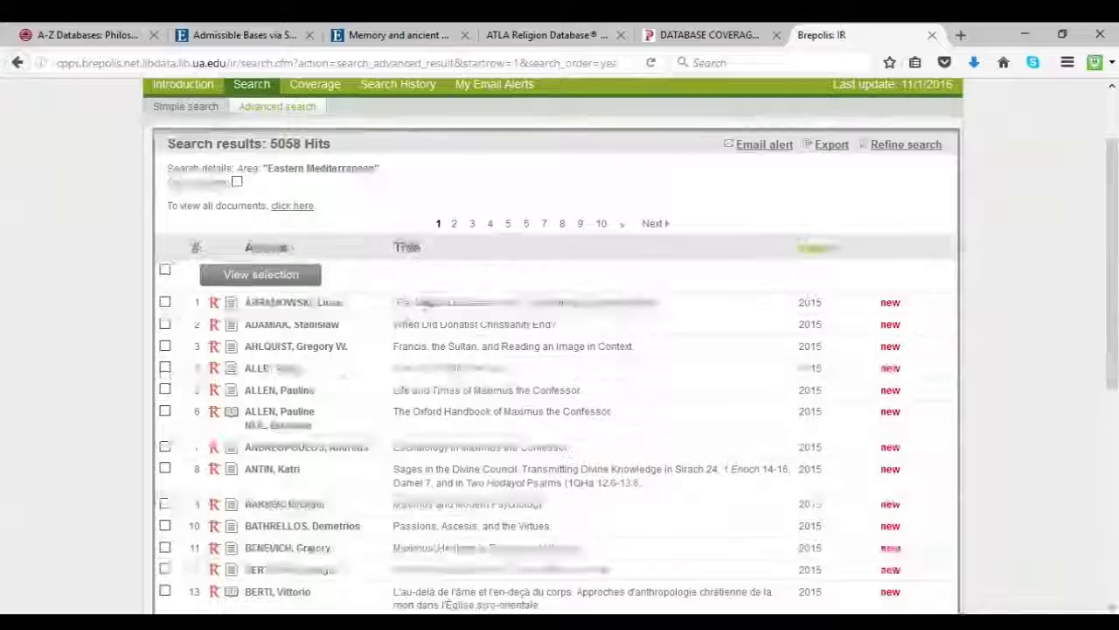
scroll(454, 410, "down", 3)
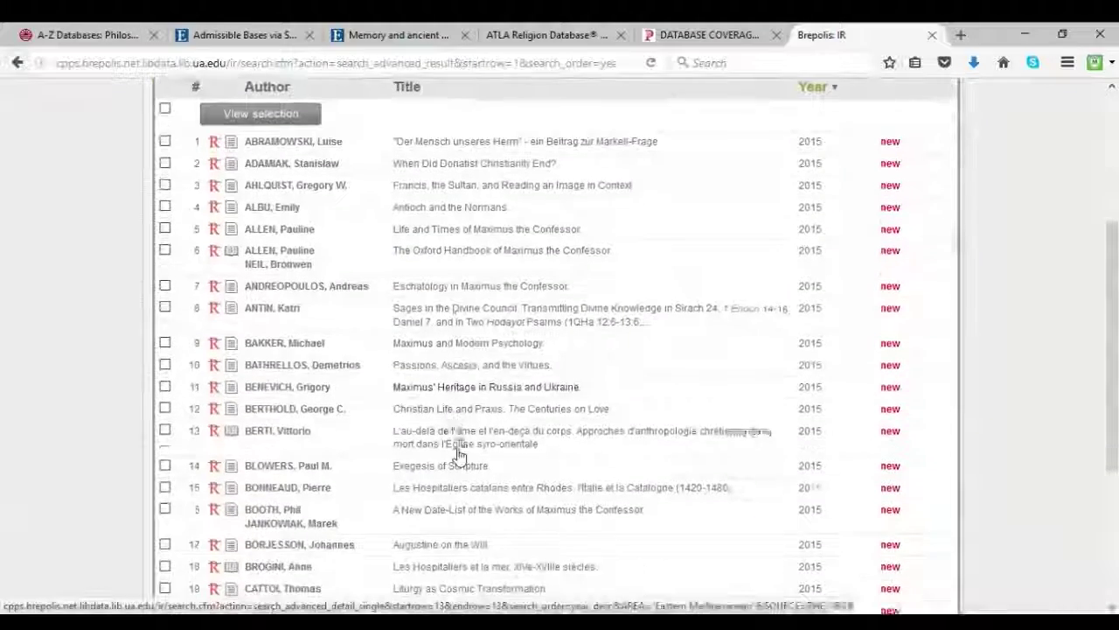
scroll(464, 322, "up", 5)
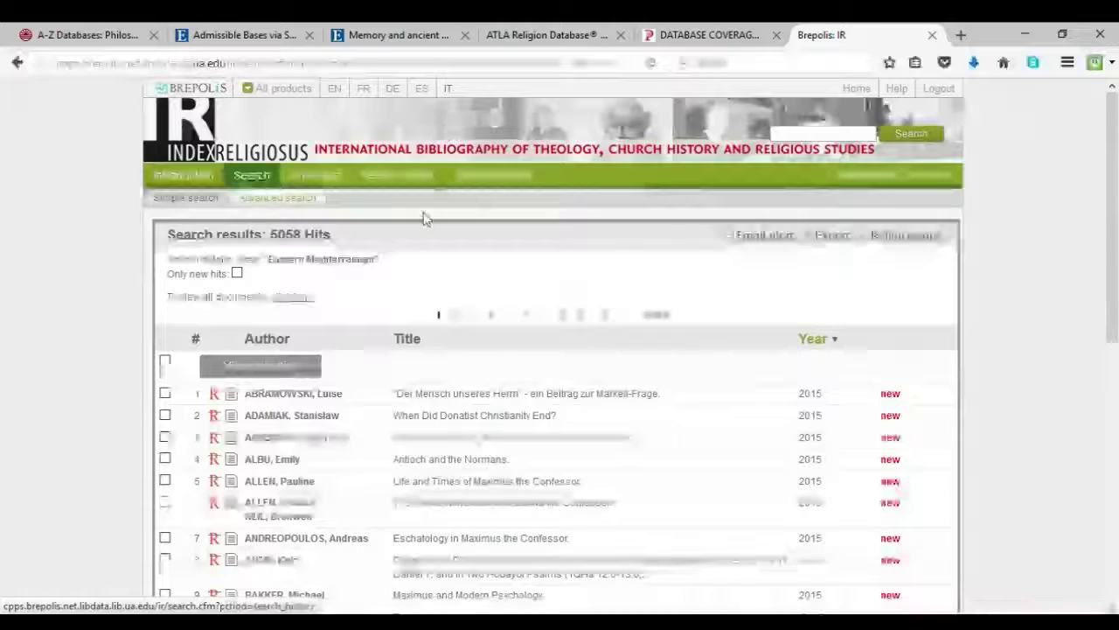
scroll(432, 268, "down", 2)
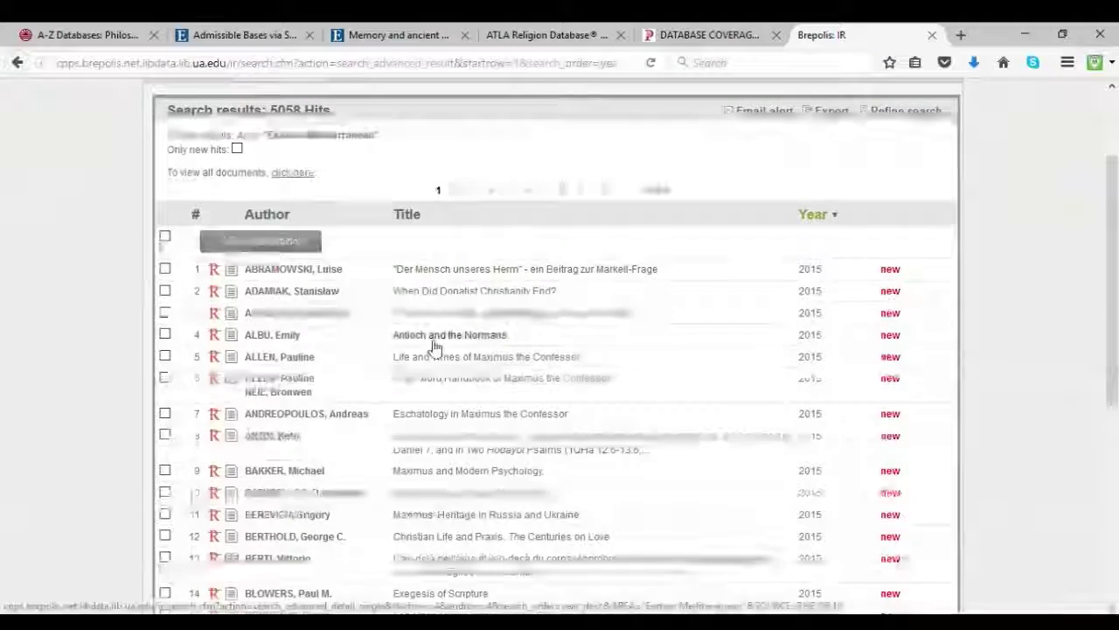
scroll(433, 348, "down", 1)
scroll(437, 341, "down", 1)
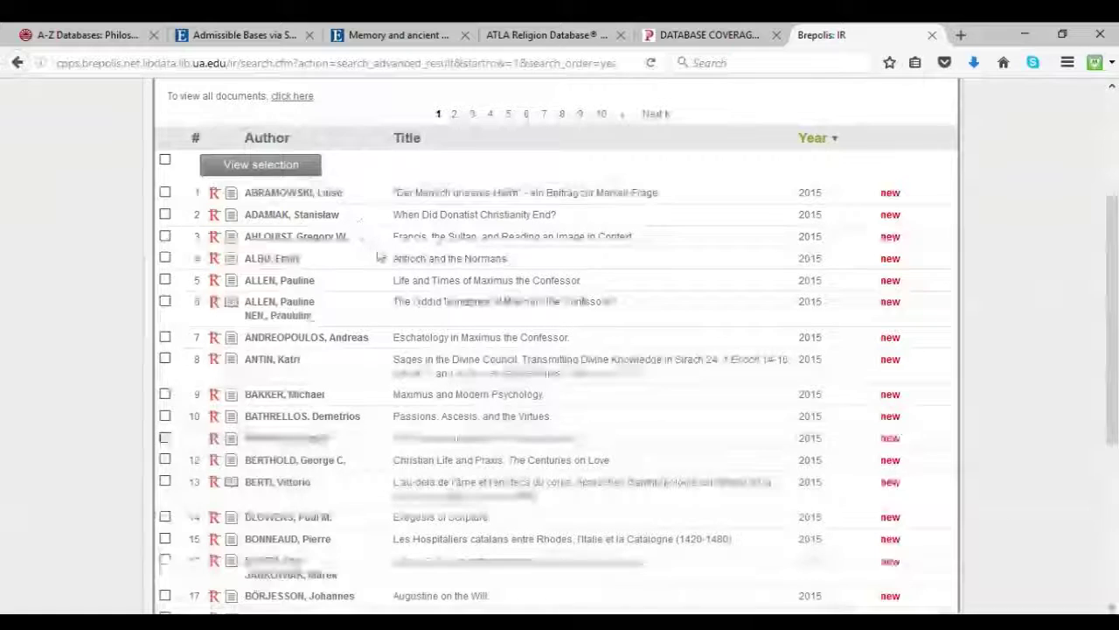
scroll(382, 256, "down", 1)
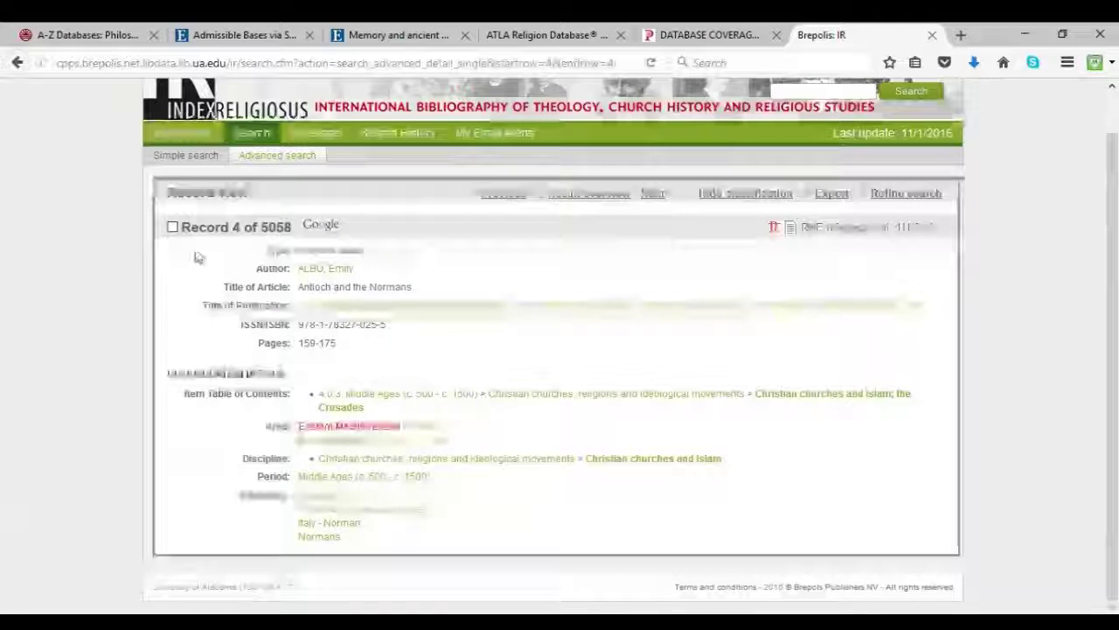
Open the Index Religiosus introduction and read its objective, subject areas, thesaurus and editorial team sections.
left_click(192, 134)
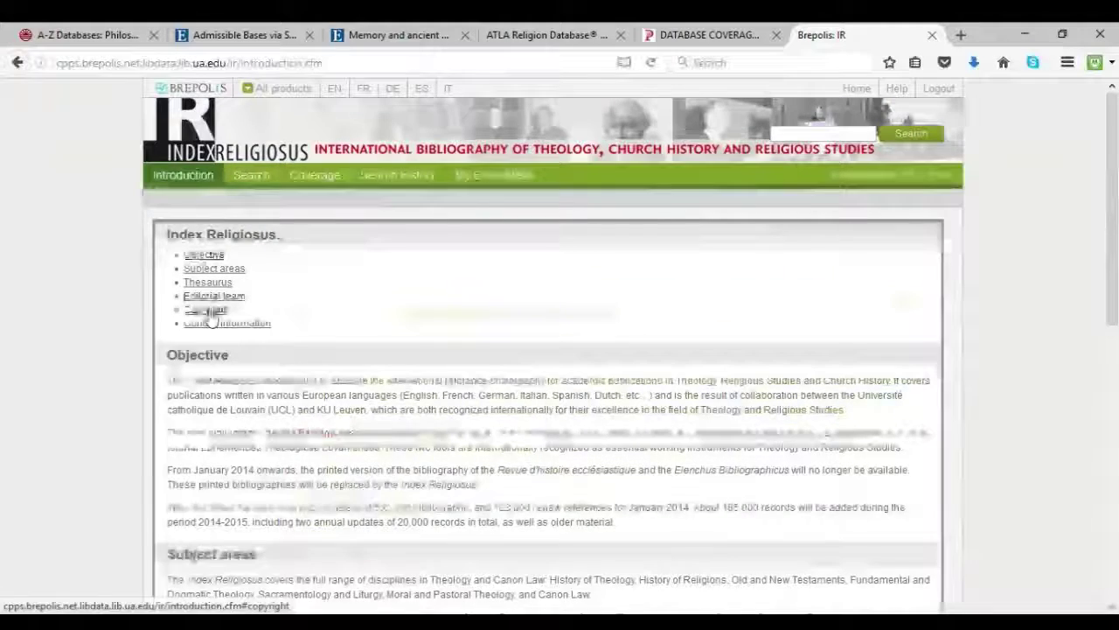
scroll(217, 386, "down", 3)
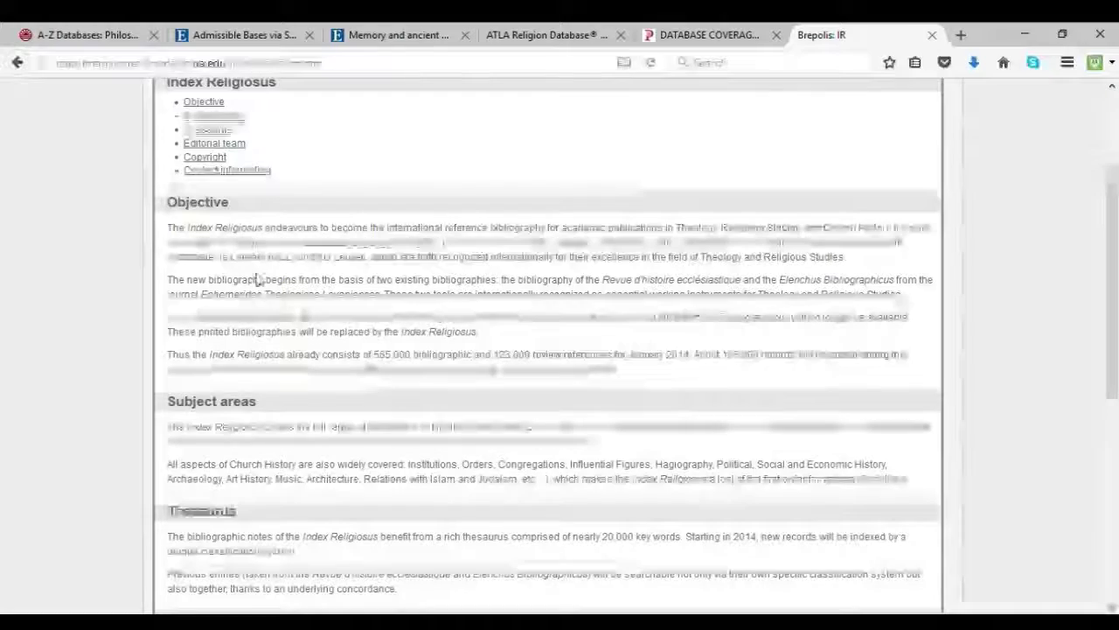
scroll(246, 314, "down", 1)
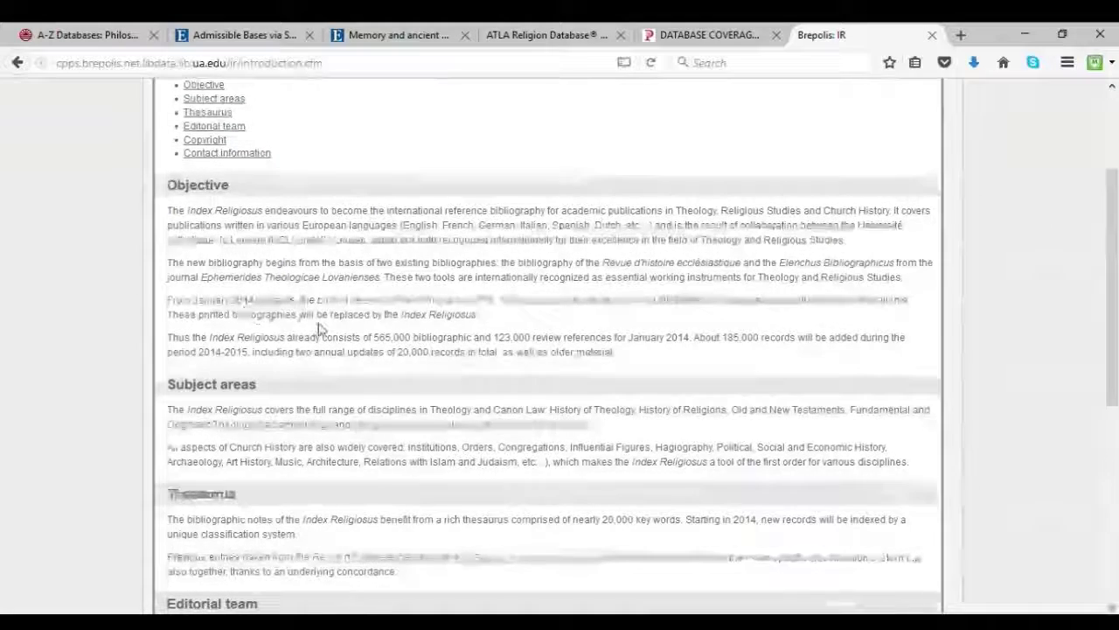
scroll(320, 327, "down", 1)
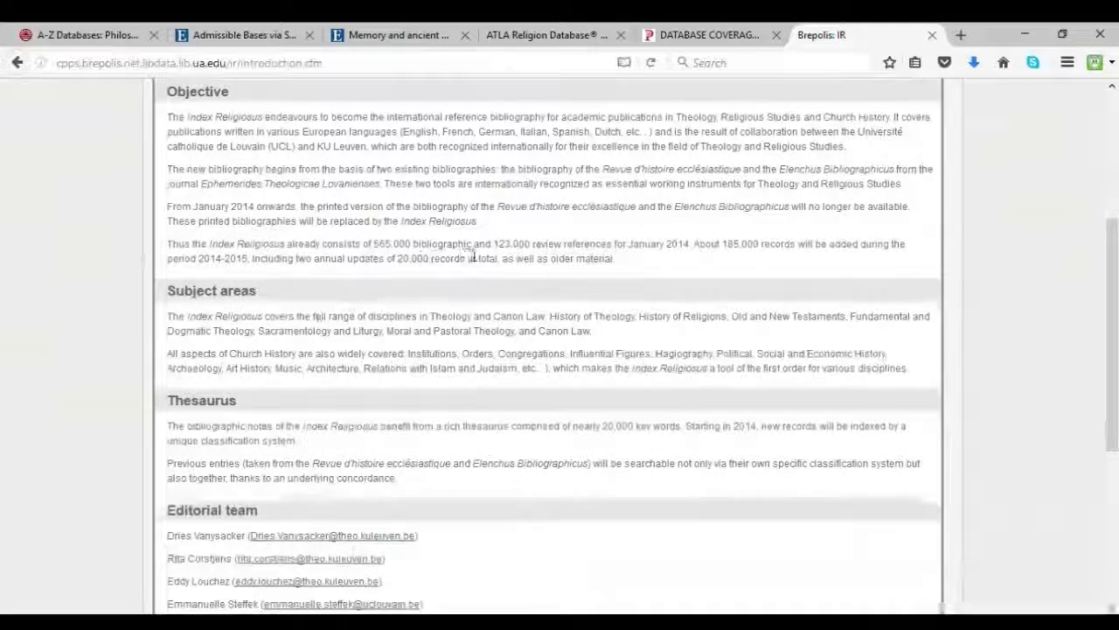
scroll(384, 350, "down", 1)
scroll(306, 350, "down", 1)
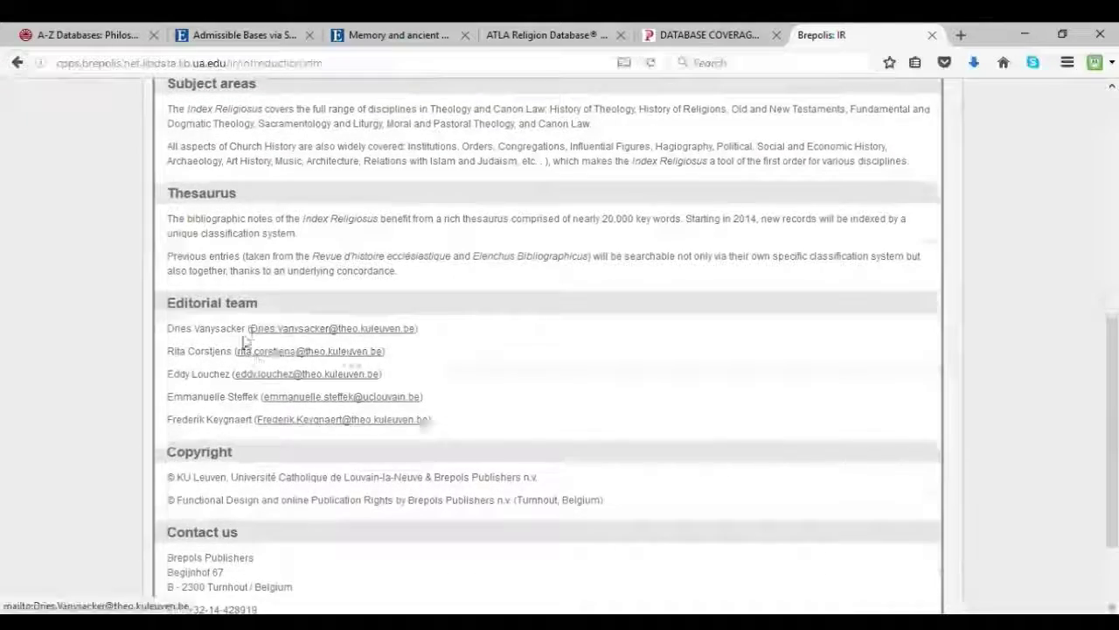
scroll(288, 433, "up", 5)
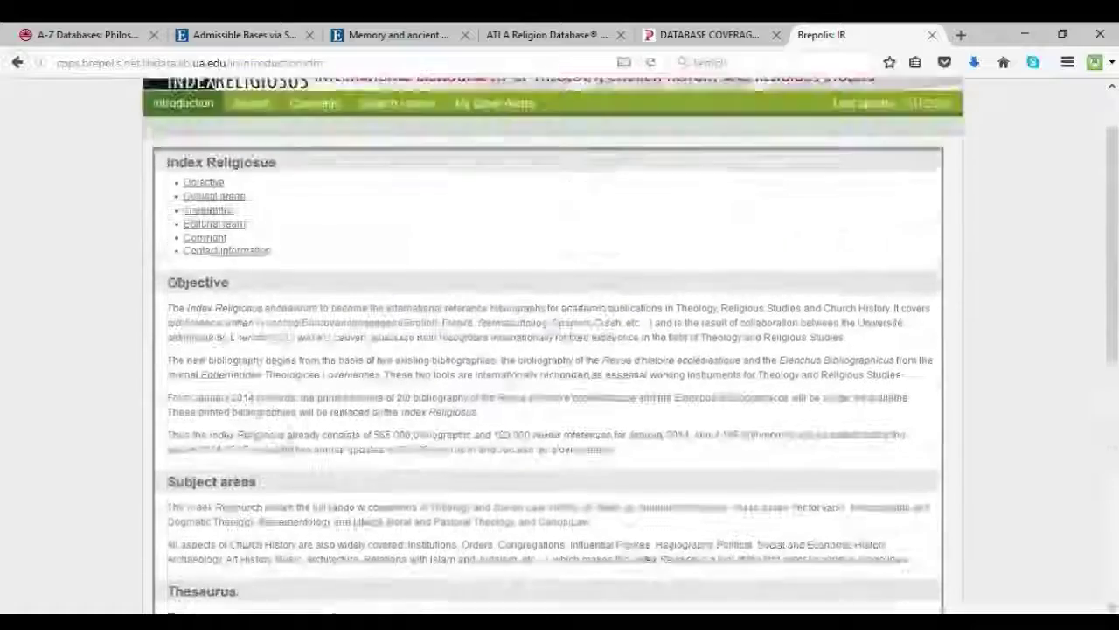
scroll(295, 437, "up", 1)
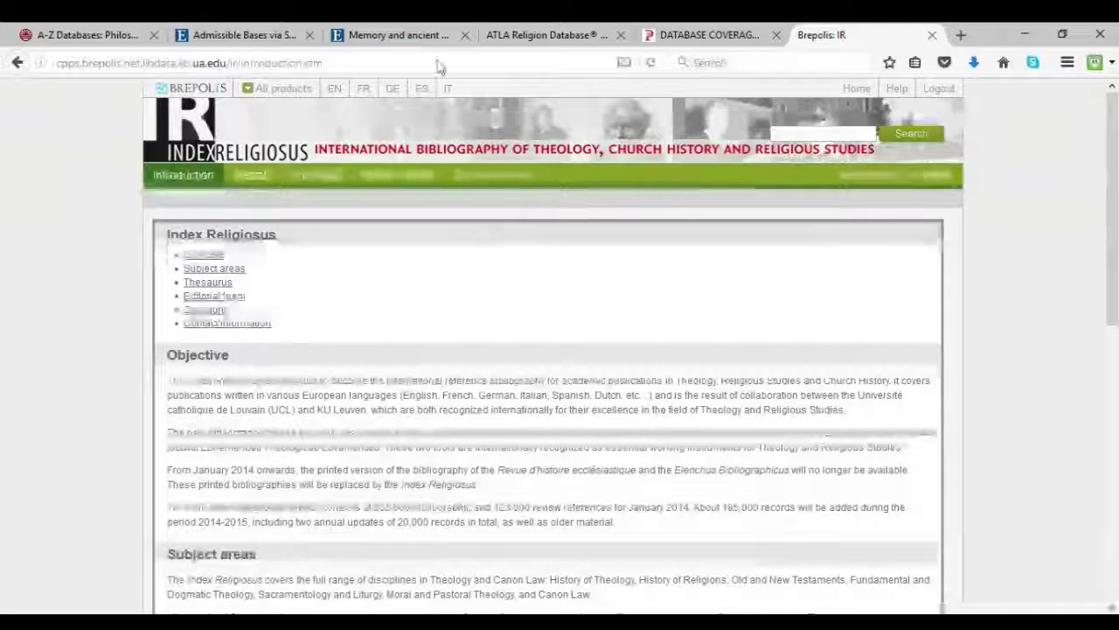
Revisit the ATLA Religion Database description, the Philosopher's Index home page and the Index Religiosus introduction.
left_click(547, 34)
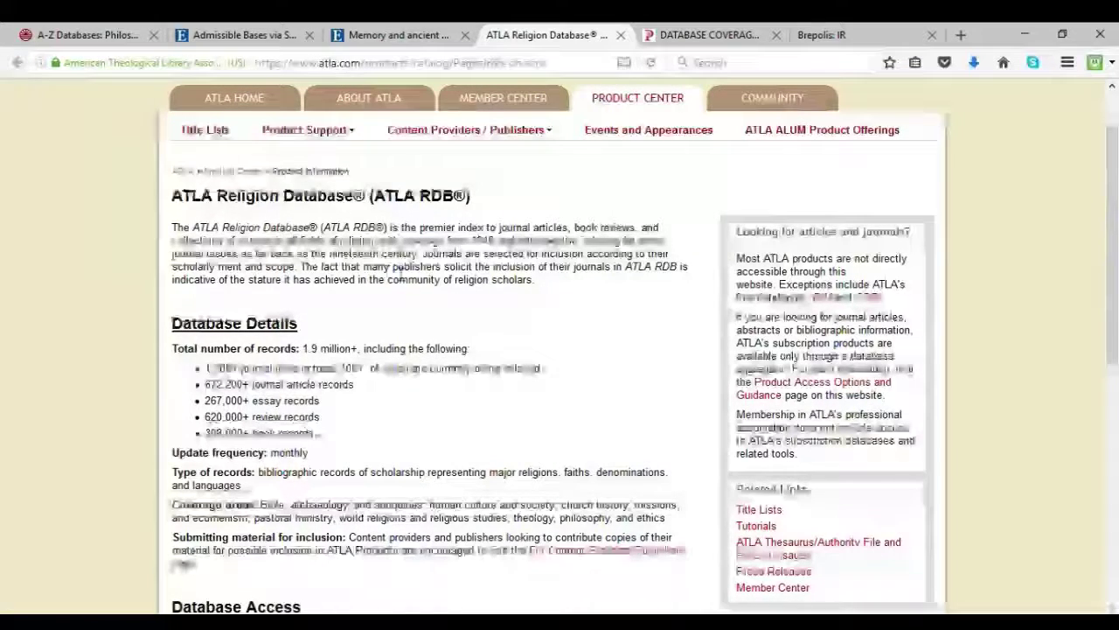
left_click(669, 35)
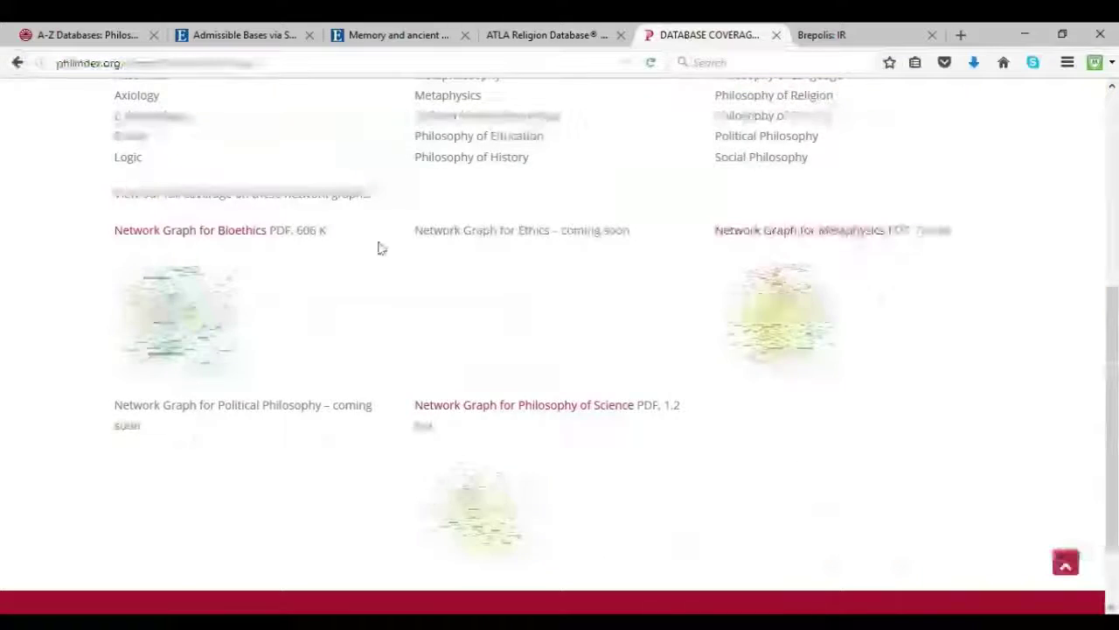
scroll(378, 248, "up", 5)
left_click(222, 224)
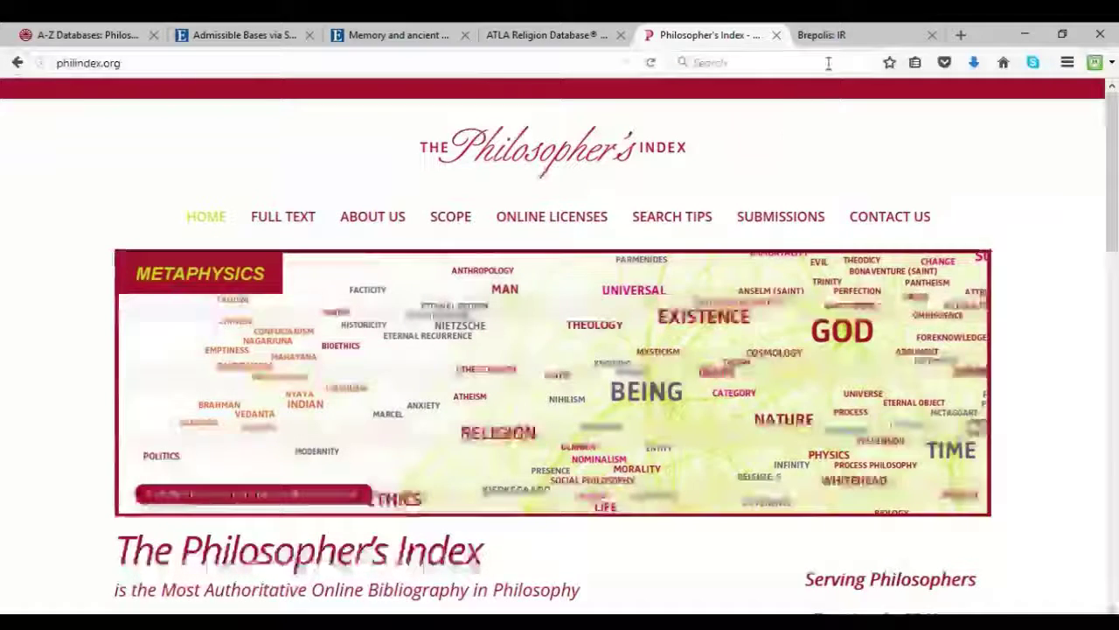
left_click(840, 35)
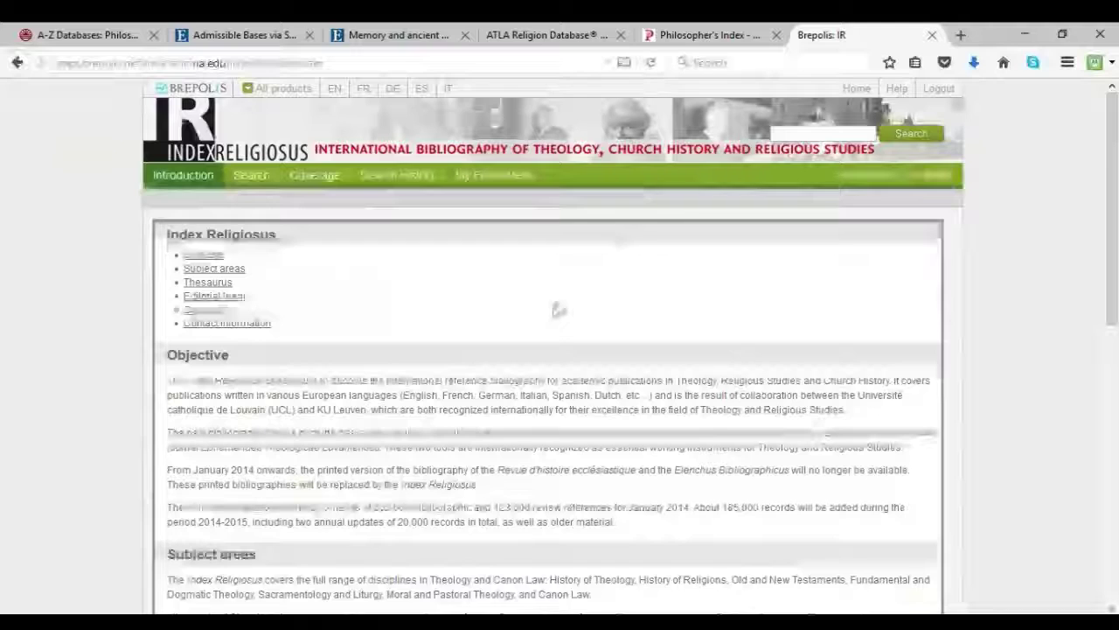
scroll(556, 312, "down", 1)
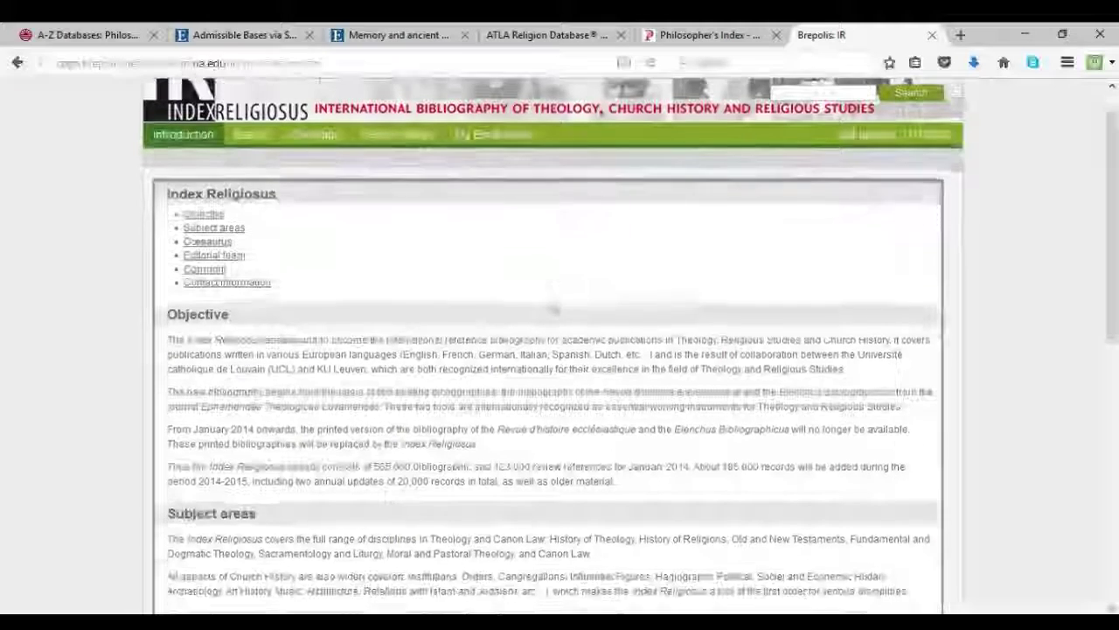